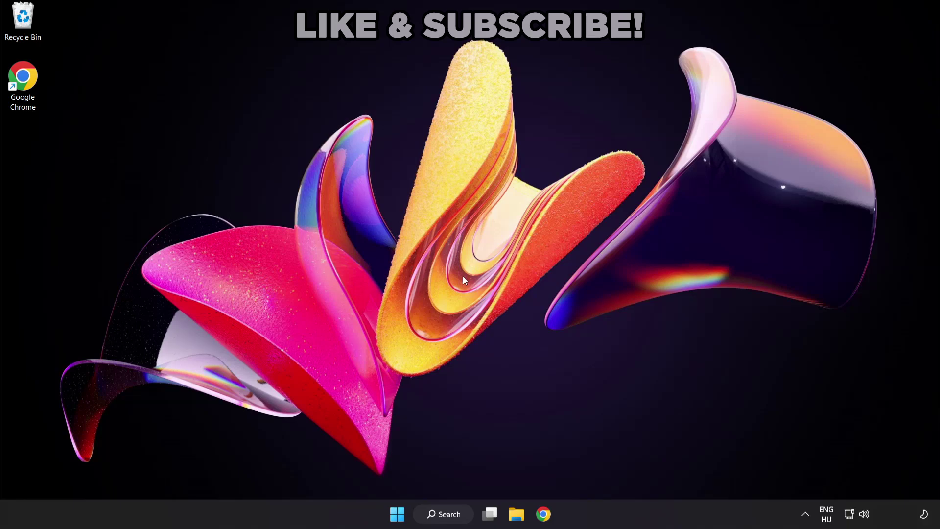
Search Windows for 'device manager' and open Device Manager from the best match.
{"action": "left_click", "coordinate": [454, 521]}
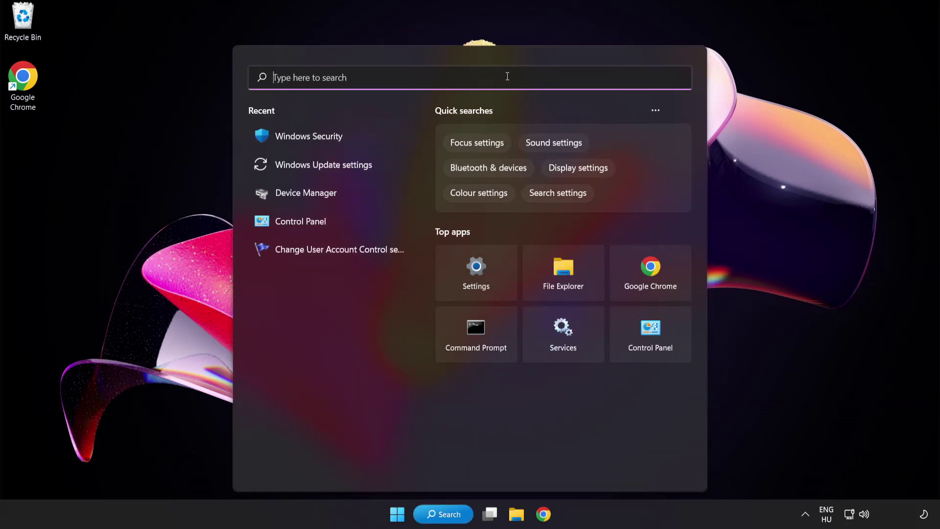
{"action": "type", "text": "device manag"}
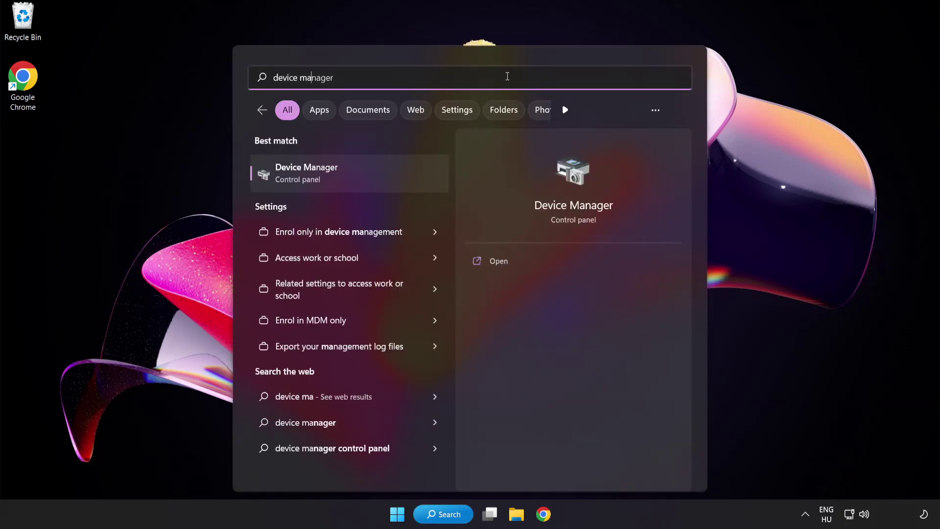
{"action": "type", "text": "er"}
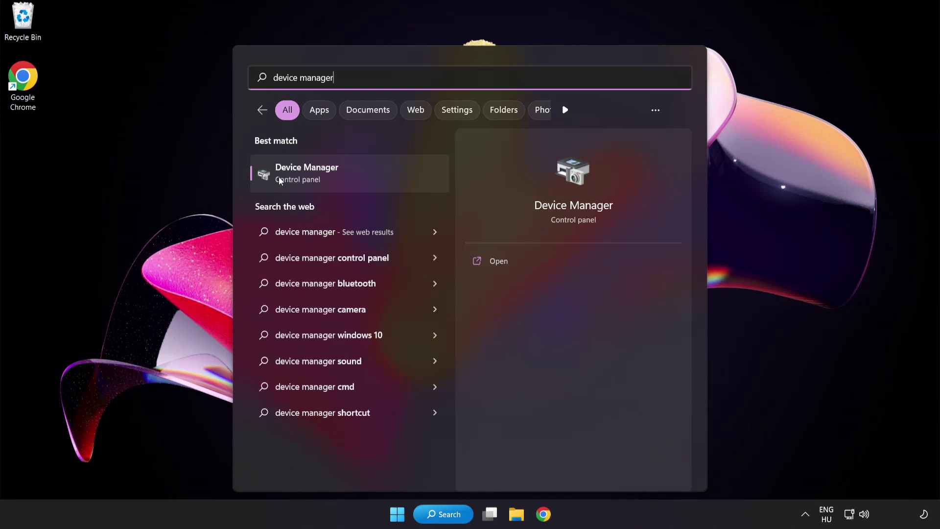
{"action": "left_click", "coordinate": [376, 180]}
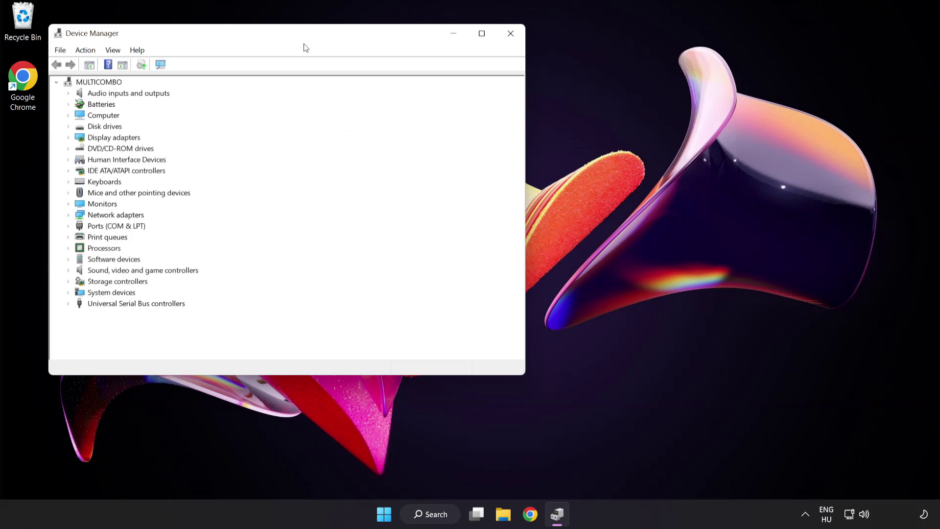
Expand Display adapters and bring up the context menu for the VMware SVGA 3D adapter.
{"action": "left_click_drag", "start_coordinate": [304, 38], "coordinate": [460, 98]}
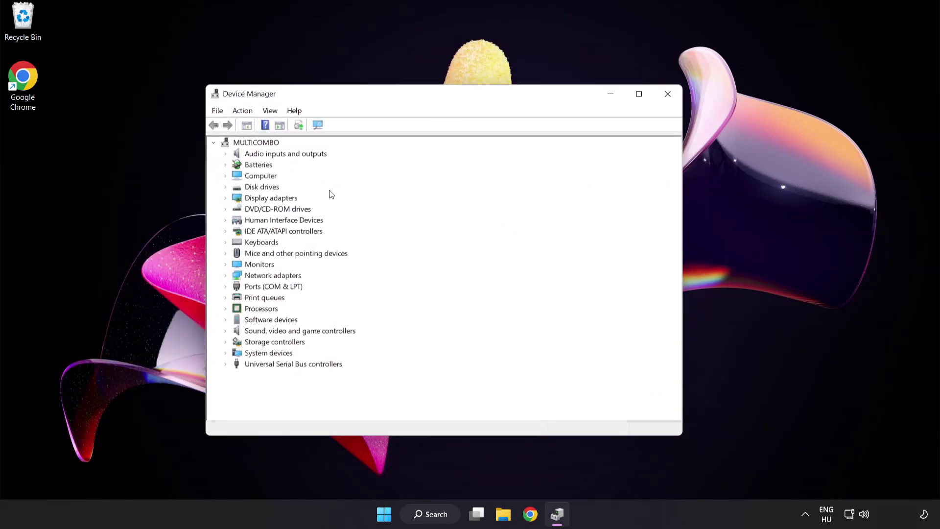
{"action": "left_click", "coordinate": [264, 202]}
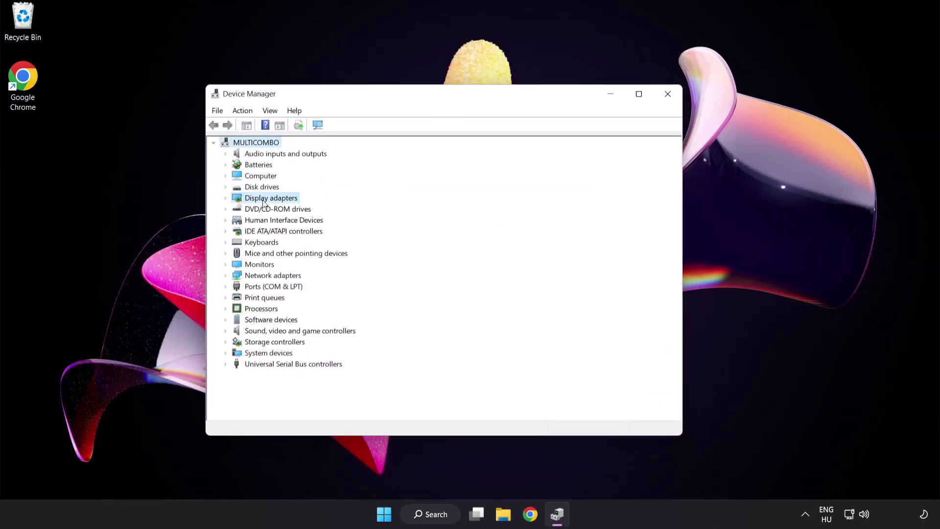
{"action": "left_click", "coordinate": [226, 198]}
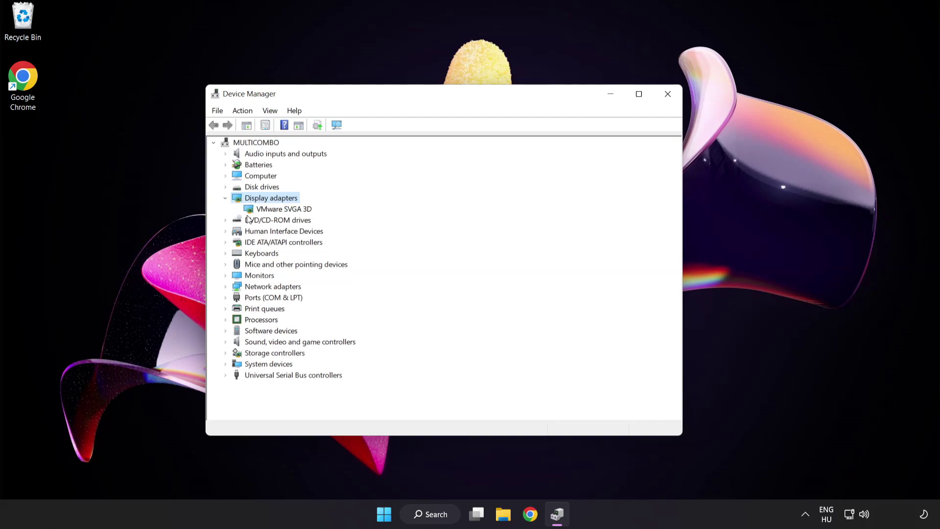
{"action": "left_click", "coordinate": [259, 210]}
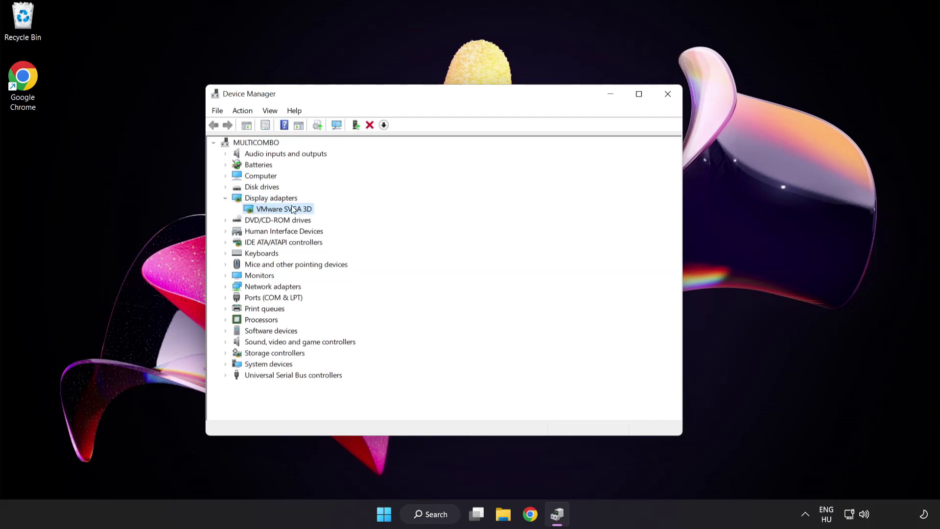
{"action": "right_click", "coordinate": [276, 209]}
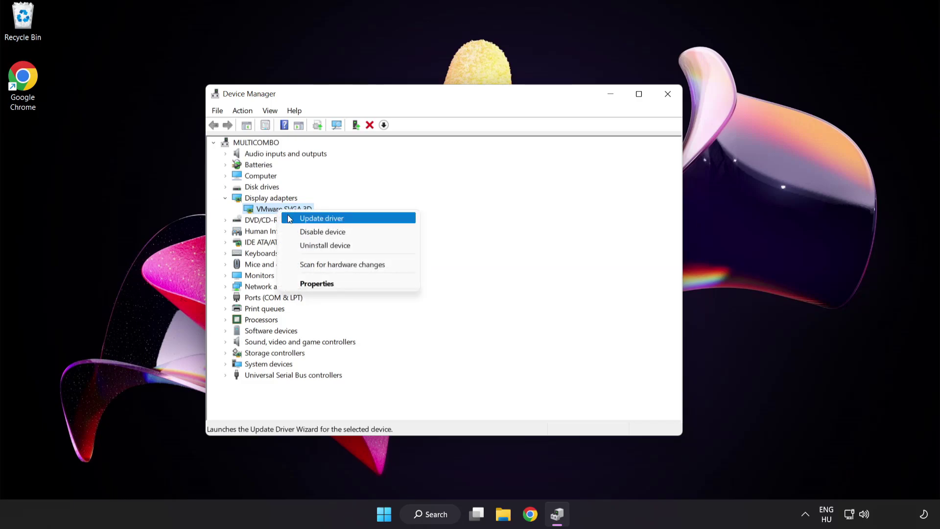
Run an automatic driver search for VMware SVGA 3D, confirming the best driver is already installed.
{"action": "left_click", "coordinate": [366, 221]}
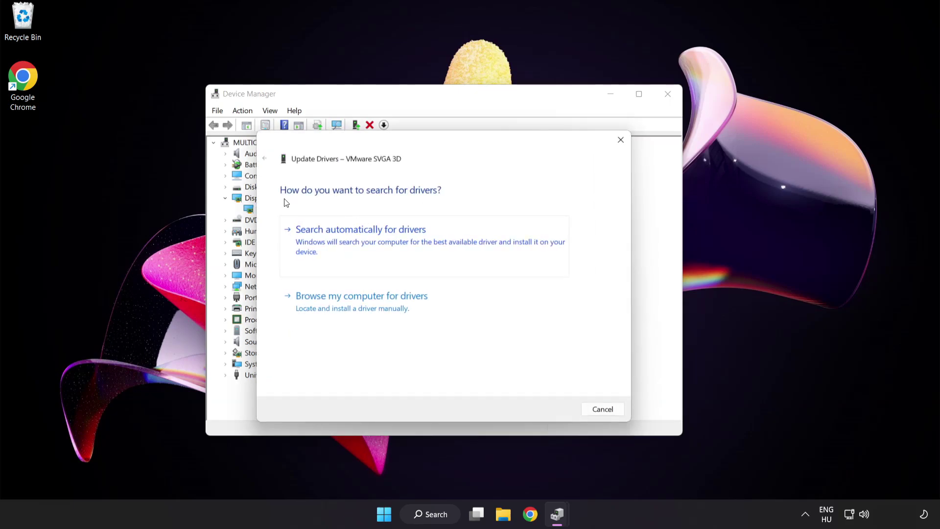
{"action": "left_click", "coordinate": [410, 243]}
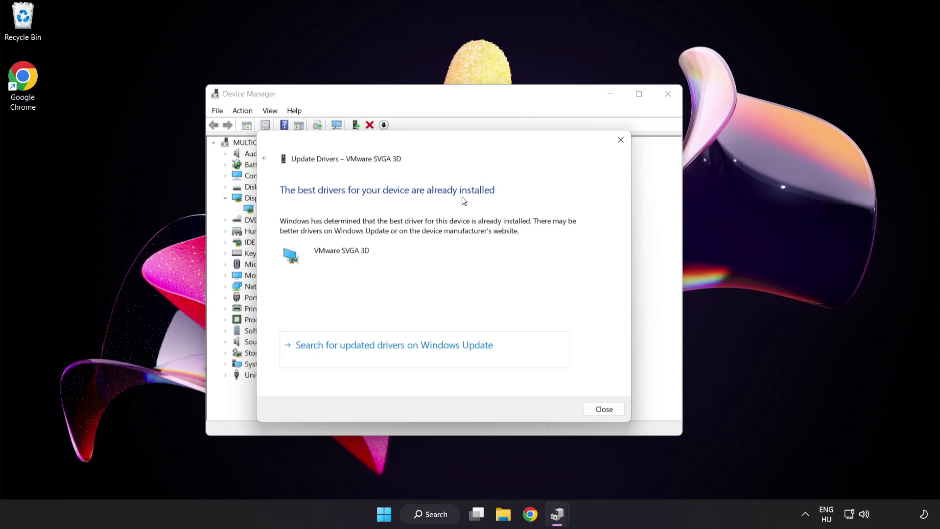
{"action": "left_click", "coordinate": [604, 410]}
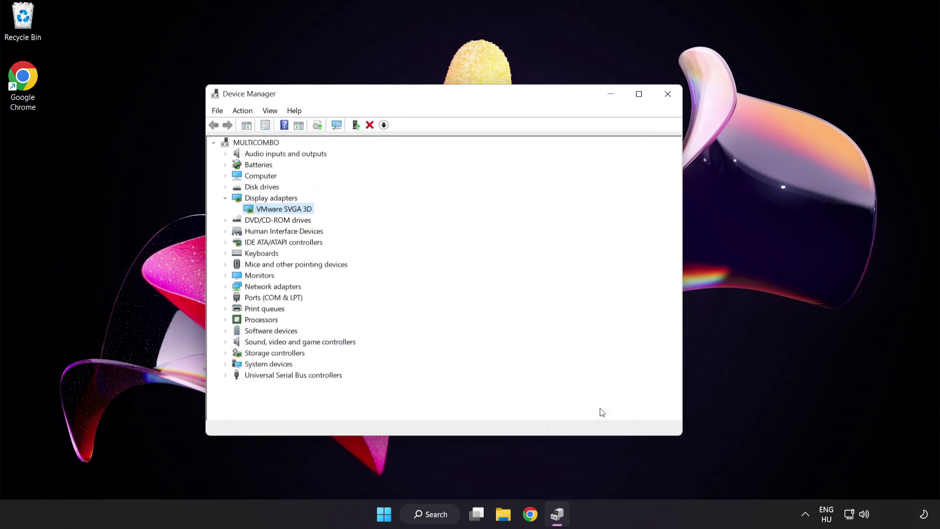
Close Device Manager and search 'update' to open Windows Update settings.
{"action": "left_click", "coordinate": [667, 95]}
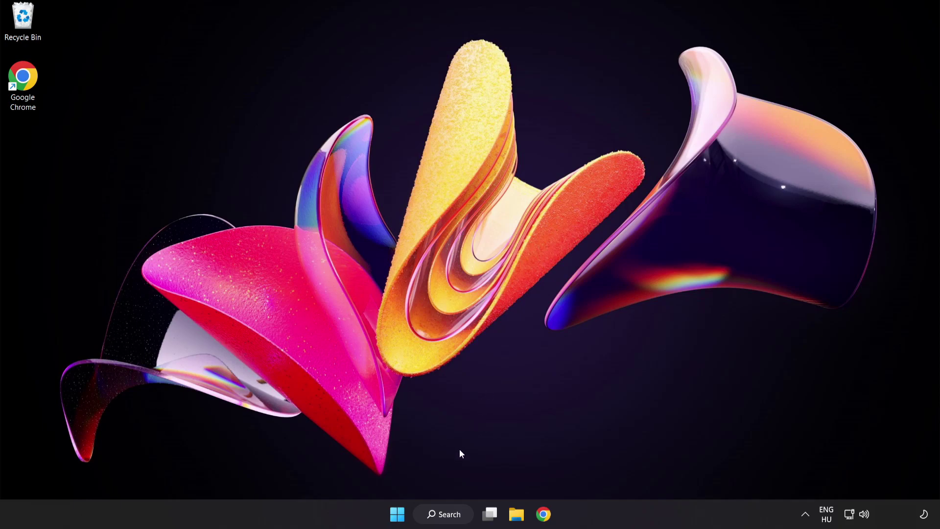
{"action": "left_click", "coordinate": [457, 517]}
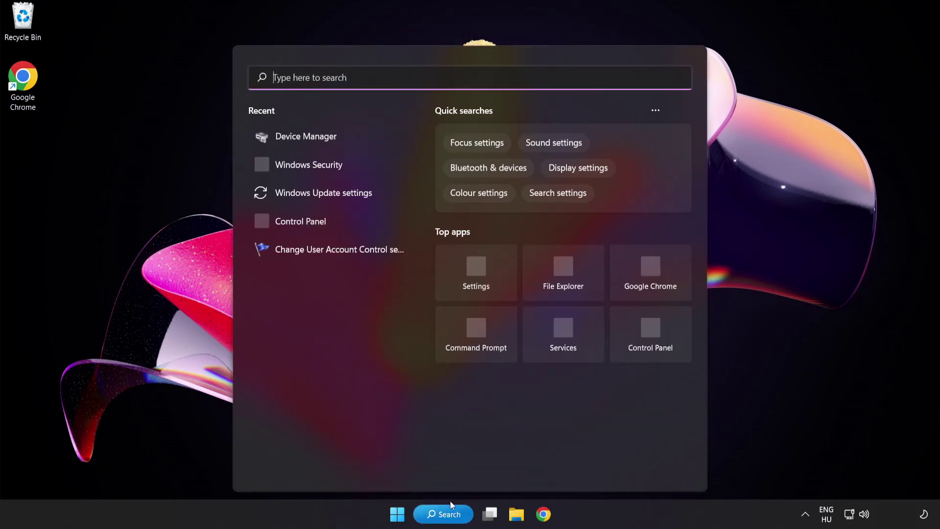
{"action": "type", "text": "update"}
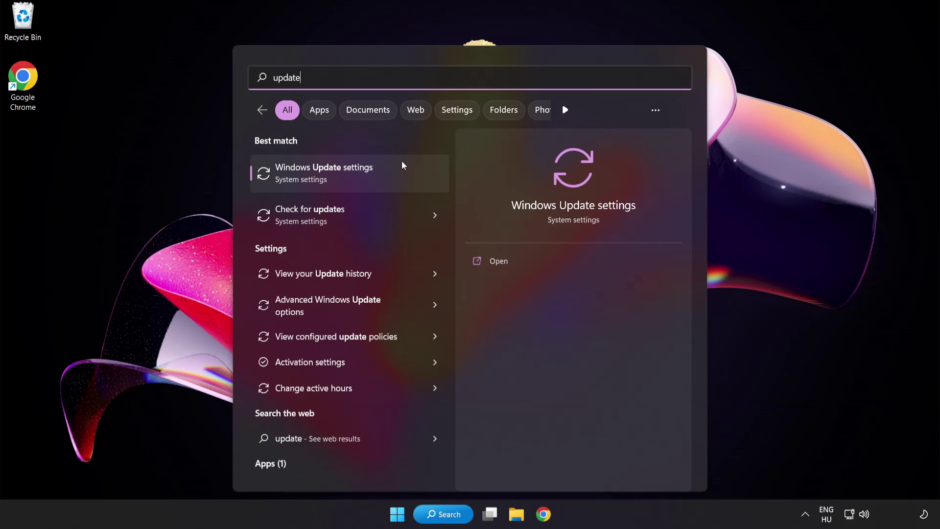
{"action": "left_click", "coordinate": [360, 178]}
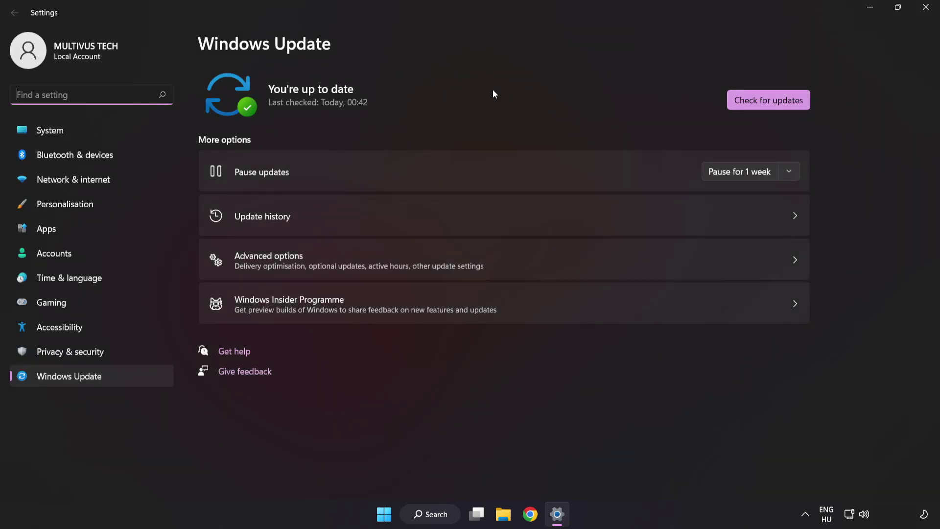
Check for updates, see 'You're up to date', then close Settings.
{"action": "left_click", "coordinate": [765, 106]}
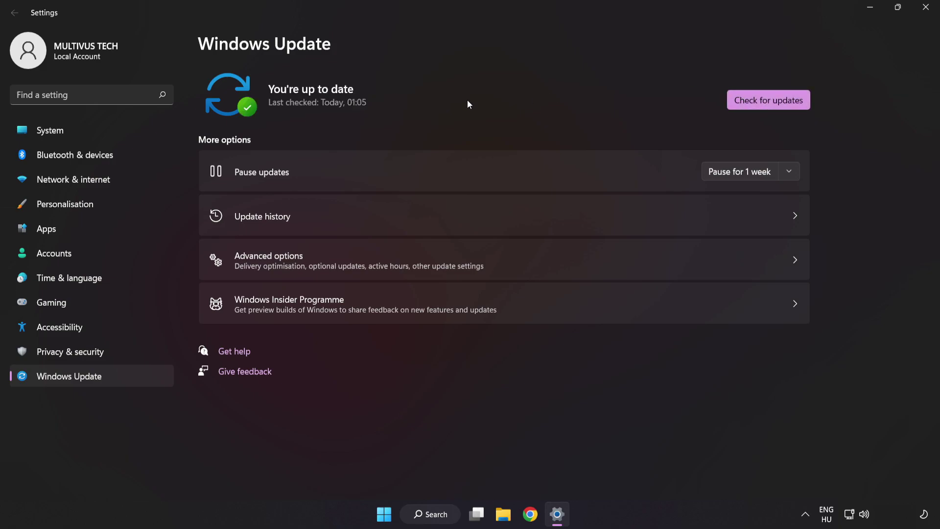
{"action": "left_click", "coordinate": [924, 11]}
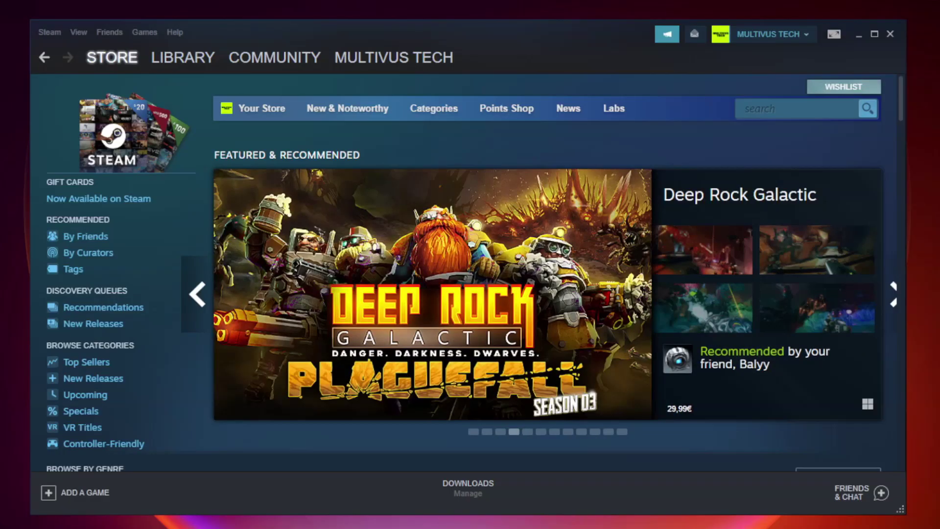
Go to the Steam Library and open Unturned's Properties from its context menu.
{"action": "mouse_move", "coordinate": [191, 61]}
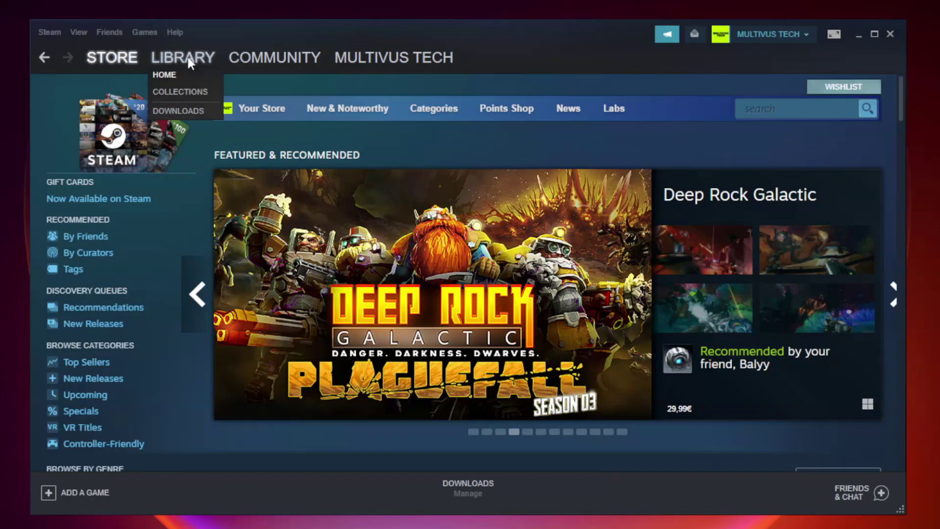
{"action": "left_click", "coordinate": [190, 62]}
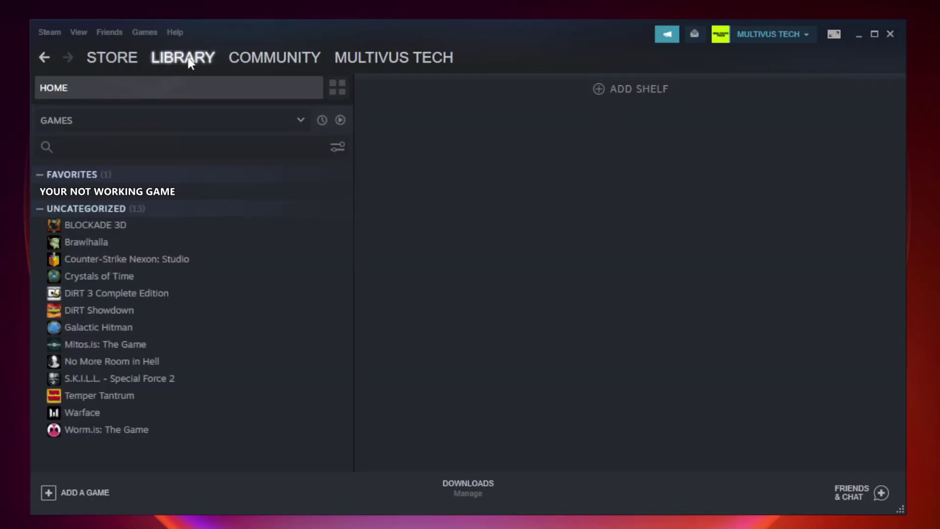
{"action": "right_click", "coordinate": [204, 196]}
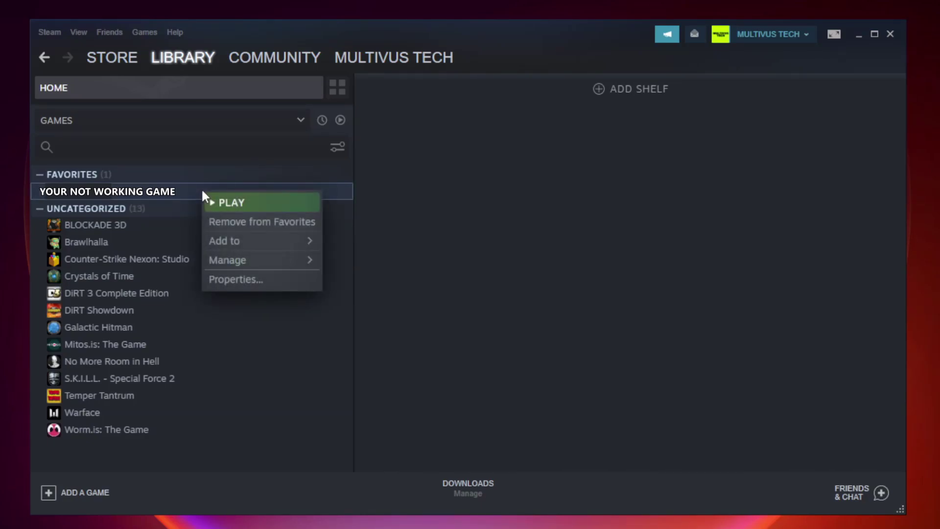
{"action": "left_click", "coordinate": [260, 281]}
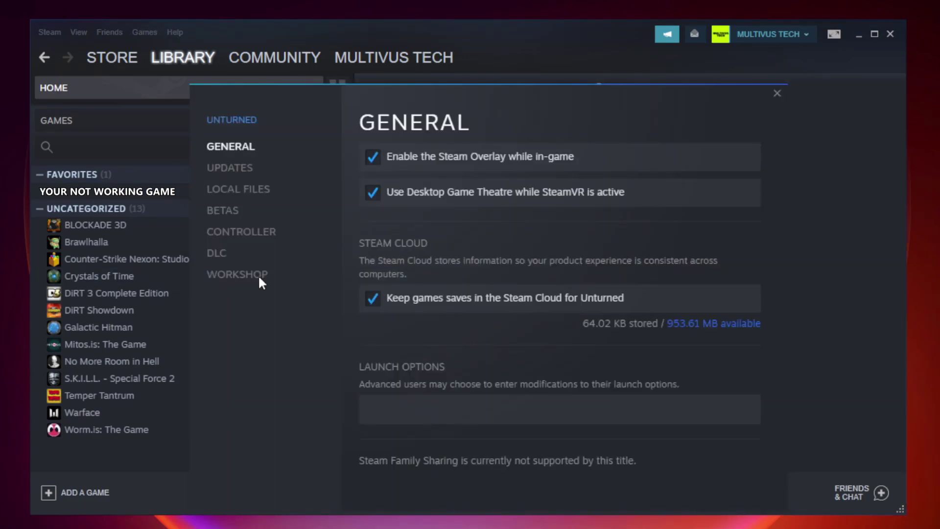
Verify Unturned's game files under Local Files, with all 9192 files successfully validated.
{"action": "left_click", "coordinate": [251, 198]}
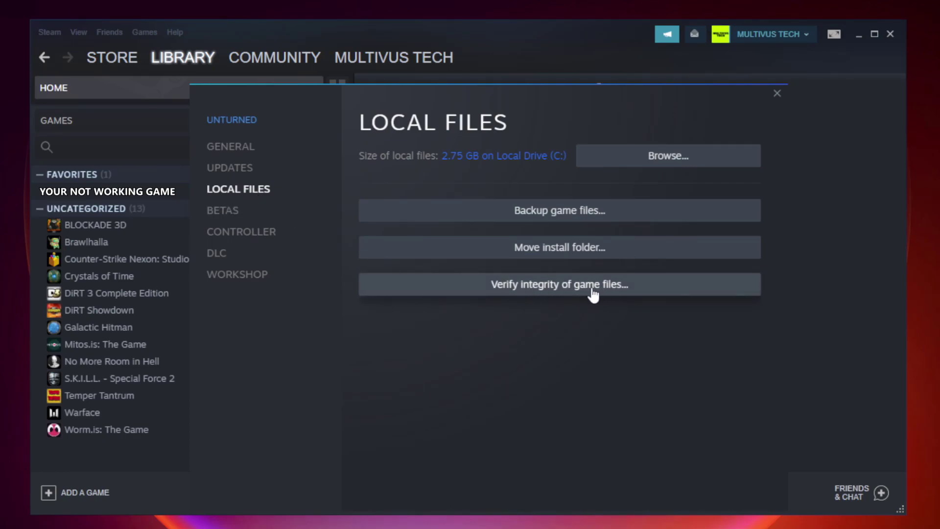
{"action": "left_click", "coordinate": [569, 289]}
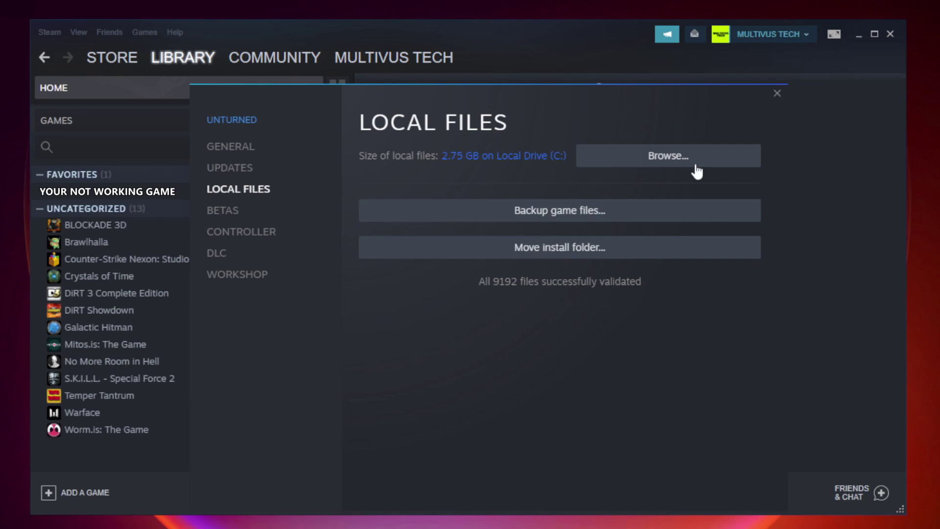
In the game's install folder, open the YOUR NOT WORKING GAME shortcut's Properties and move the dialog up.
{"action": "left_click", "coordinate": [671, 168]}
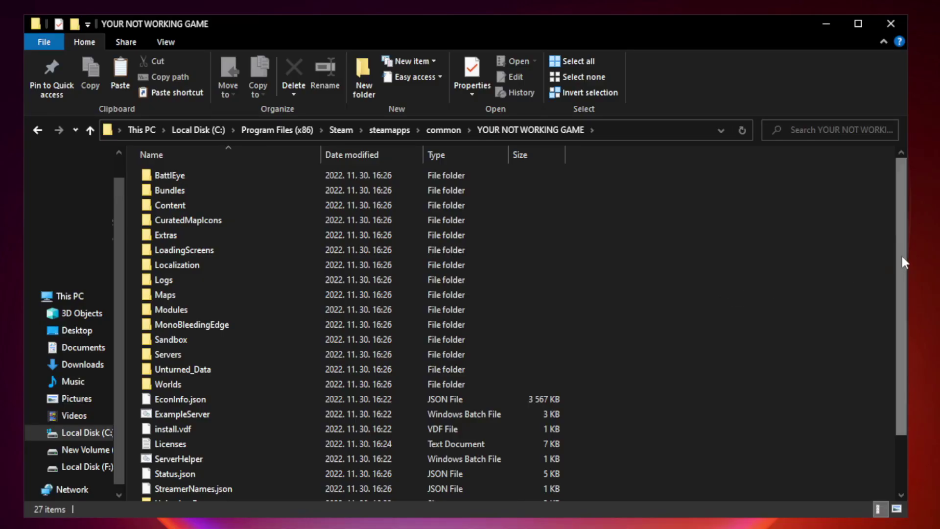
{"action": "left_click_drag", "start_coordinate": [901, 257], "coordinate": [902, 343]}
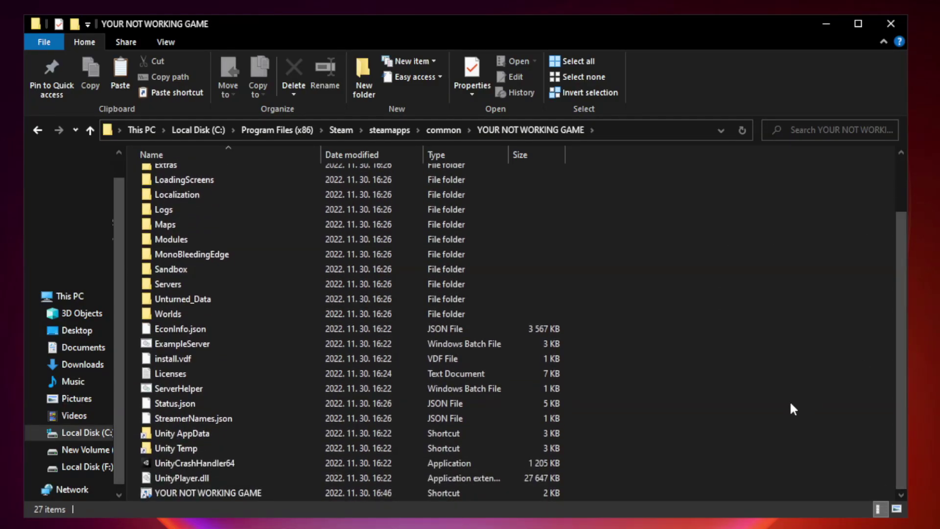
{"action": "left_click", "coordinate": [382, 493]}
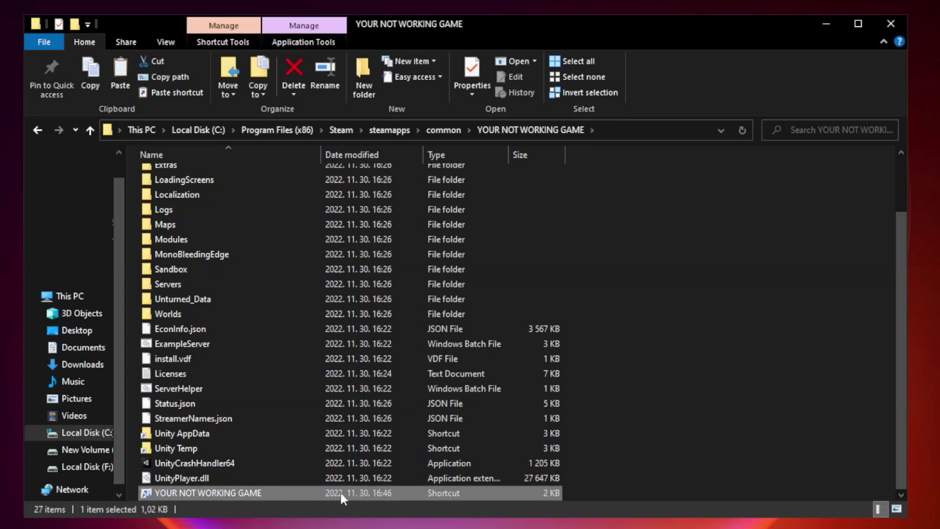
{"action": "right_click", "coordinate": [318, 492]}
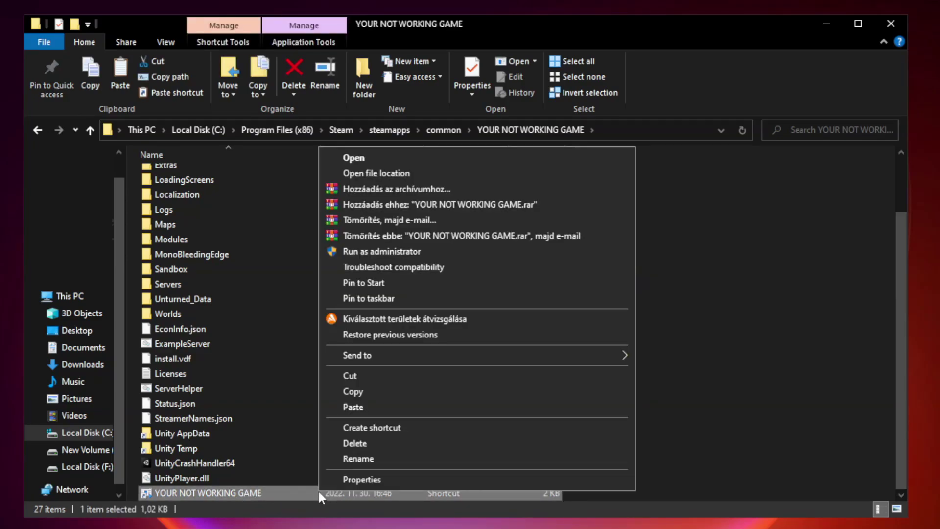
{"action": "left_click", "coordinate": [473, 480]}
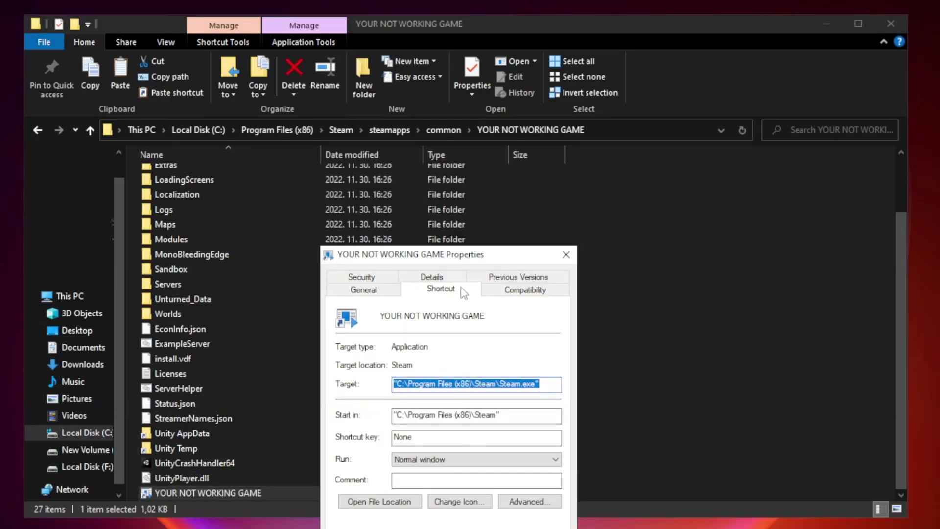
{"action": "left_click_drag", "start_coordinate": [467, 256], "coordinate": [468, 105]}
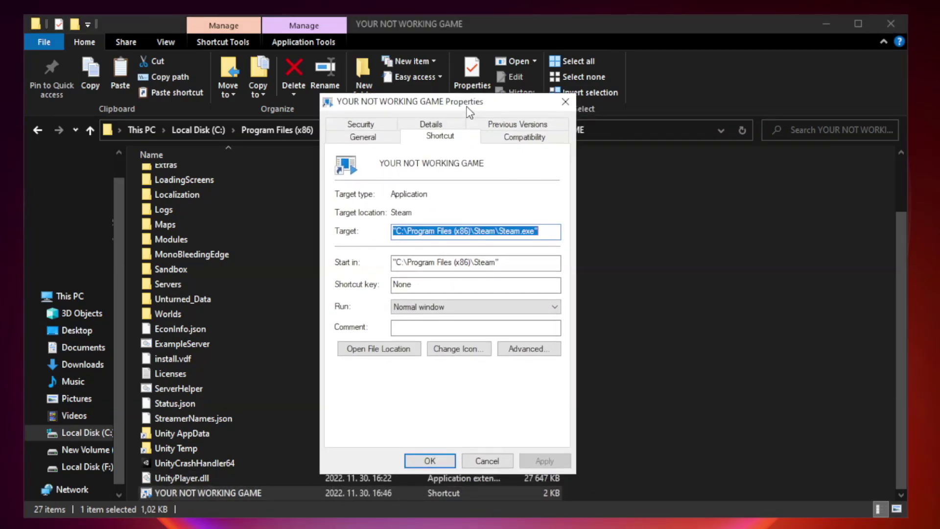
Set the shortcut to Windows 8 compatibility, fullscreen optimizations off, run as administrator, and apply.
{"action": "left_click", "coordinate": [523, 142]}
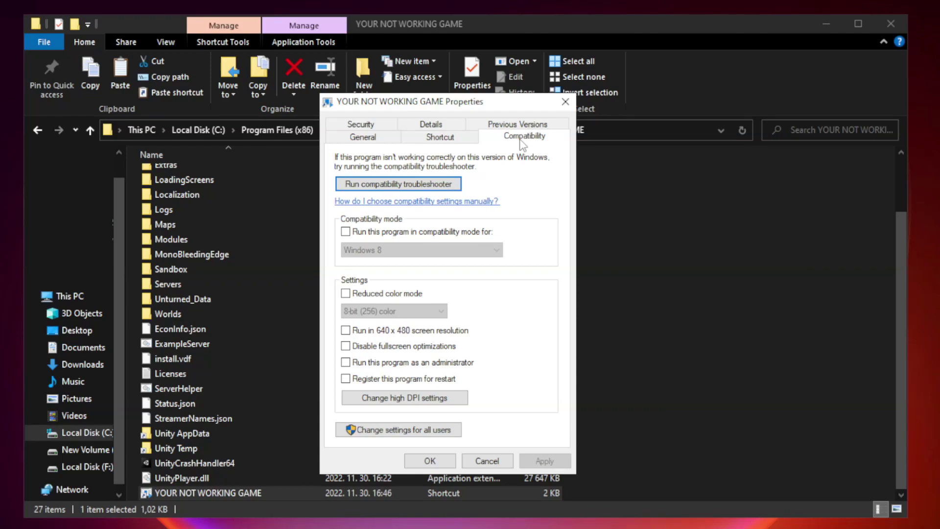
{"action": "left_click", "coordinate": [373, 232]}
{"action": "left_click", "coordinate": [421, 251]}
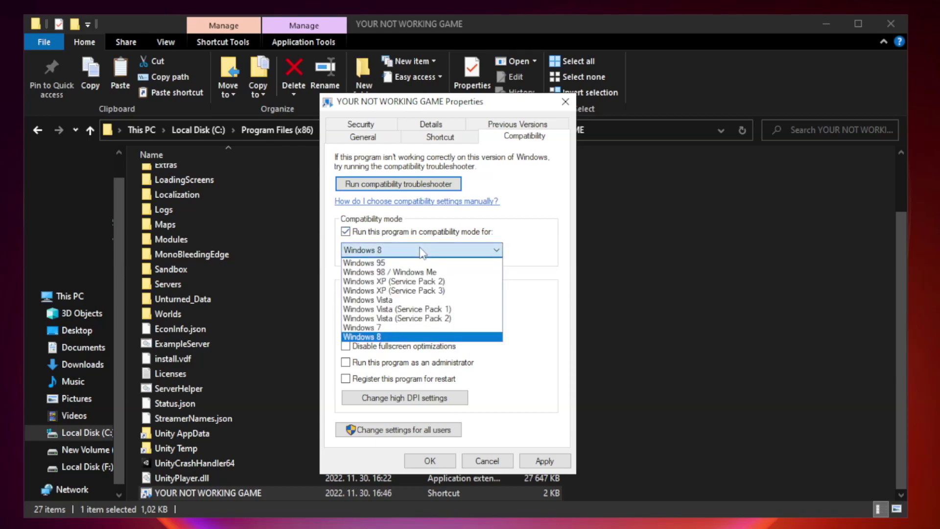
{"action": "left_click", "coordinate": [397, 337]}
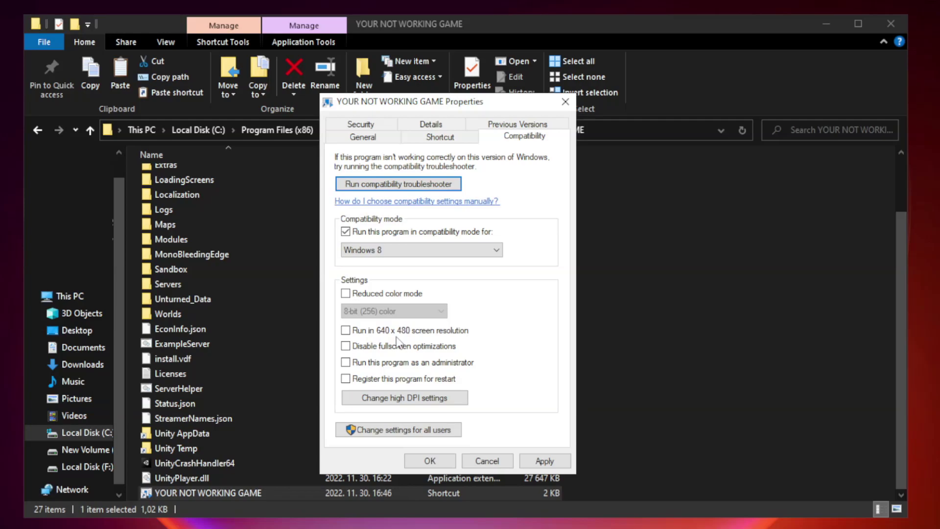
{"action": "left_click", "coordinate": [368, 350]}
{"action": "left_click", "coordinate": [369, 365]}
{"action": "left_click", "coordinate": [549, 462]}
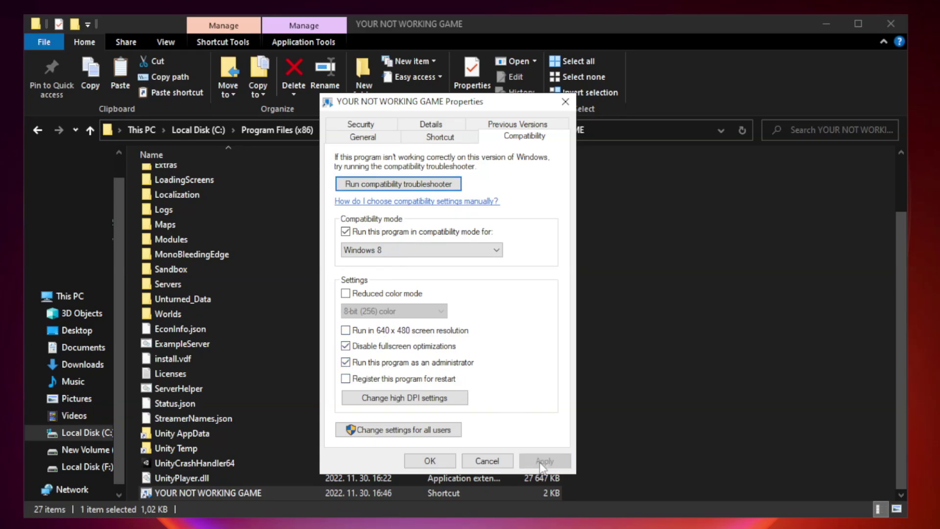
{"action": "left_click", "coordinate": [428, 461]}
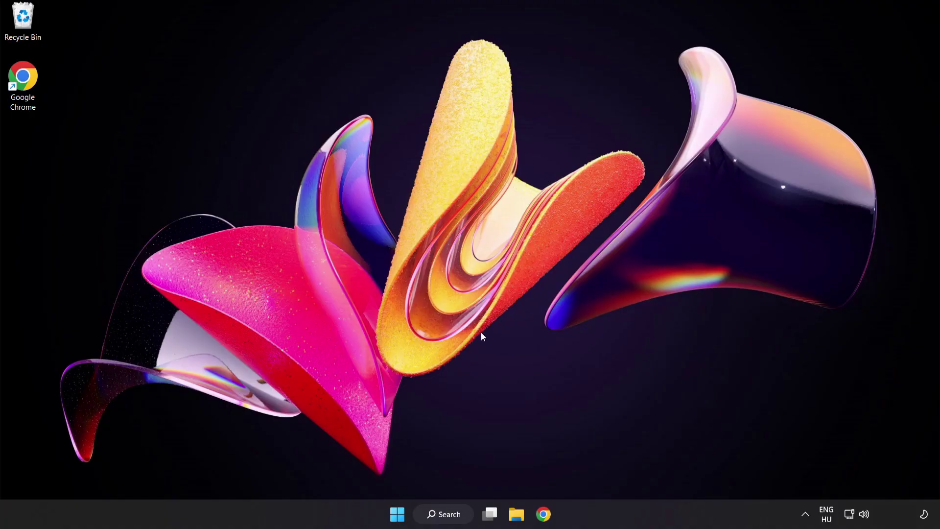
Right-click Start to show the quick-link menu listing Task Manager, Settings and Run.
{"action": "right_click", "coordinate": [400, 517]}
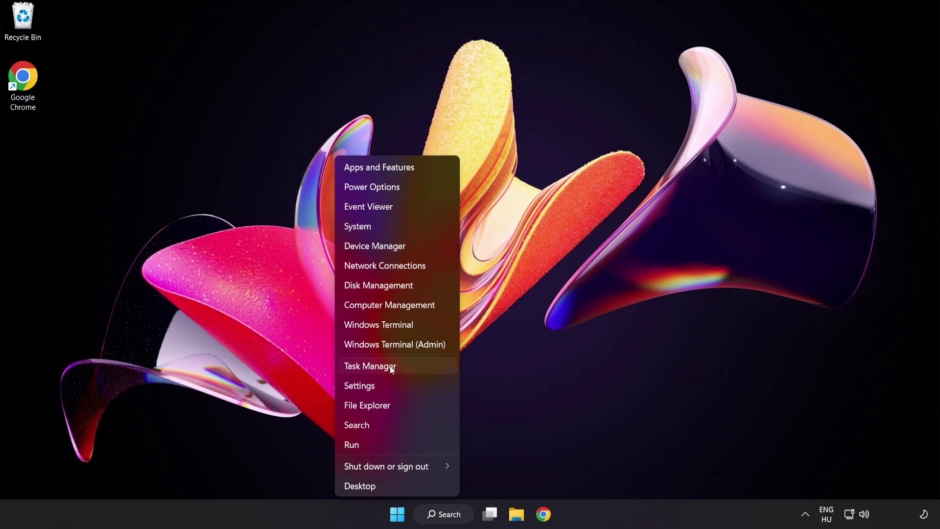
Disable Cortana, Phone Link, Terminal and Windows Security notification icon at startup in Task Manager, then close it.
{"action": "left_click", "coordinate": [407, 366]}
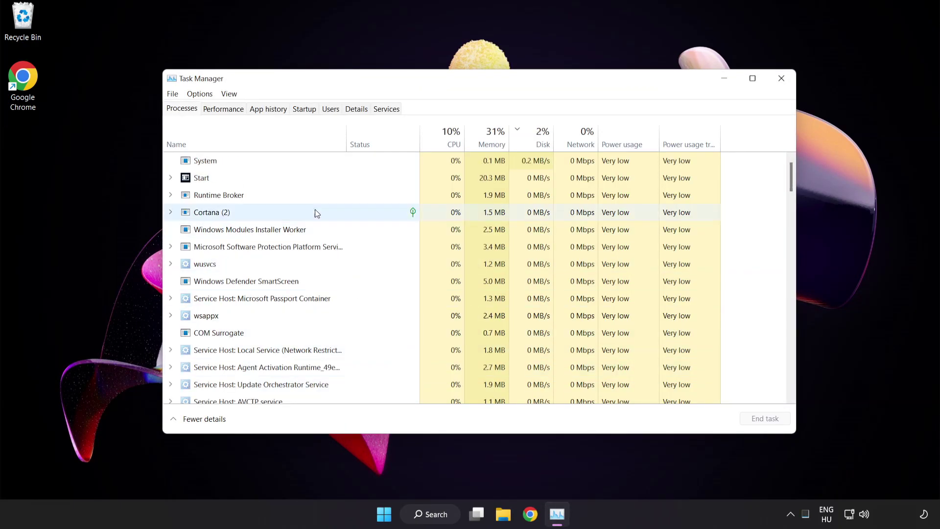
{"action": "left_click", "coordinate": [309, 110]}
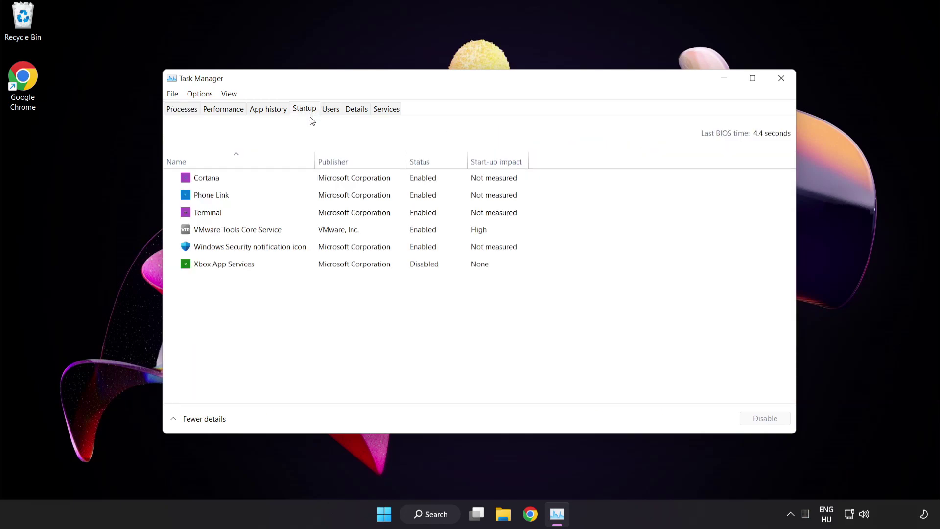
{"action": "left_click", "coordinate": [312, 180]}
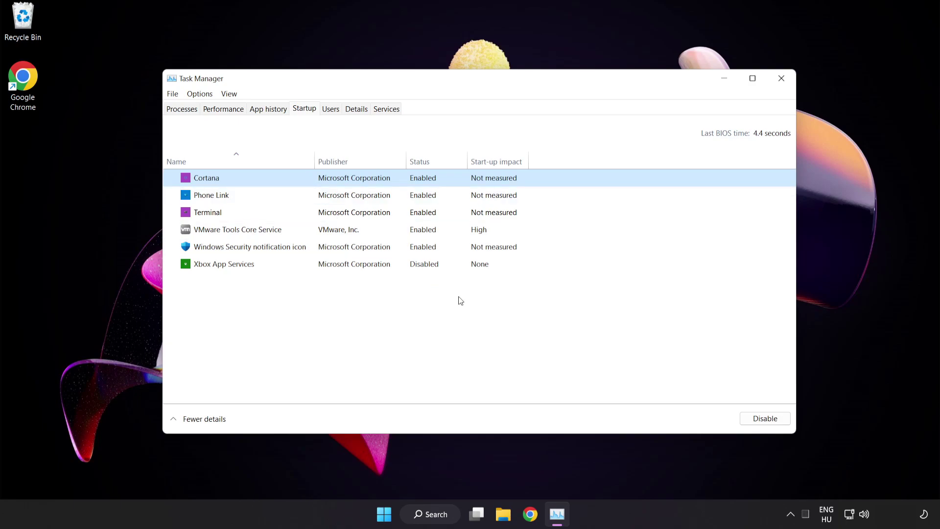
{"action": "left_click", "coordinate": [769, 422]}
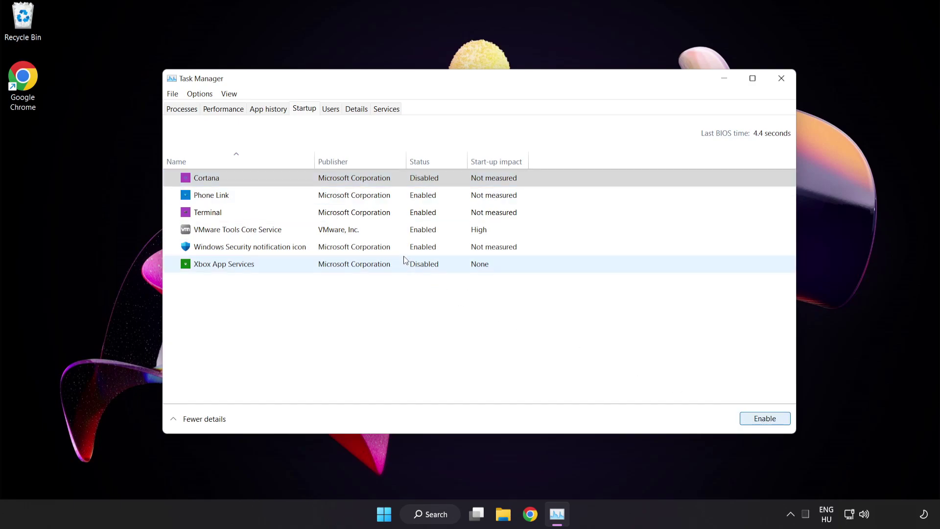
{"action": "left_click", "coordinate": [290, 193]}
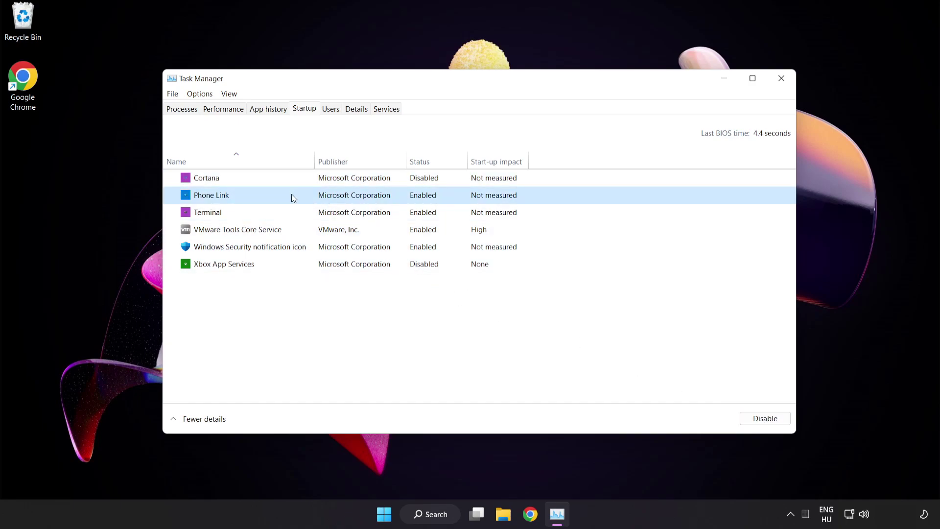
{"action": "left_click", "coordinate": [761, 424]}
{"action": "left_click", "coordinate": [321, 216]}
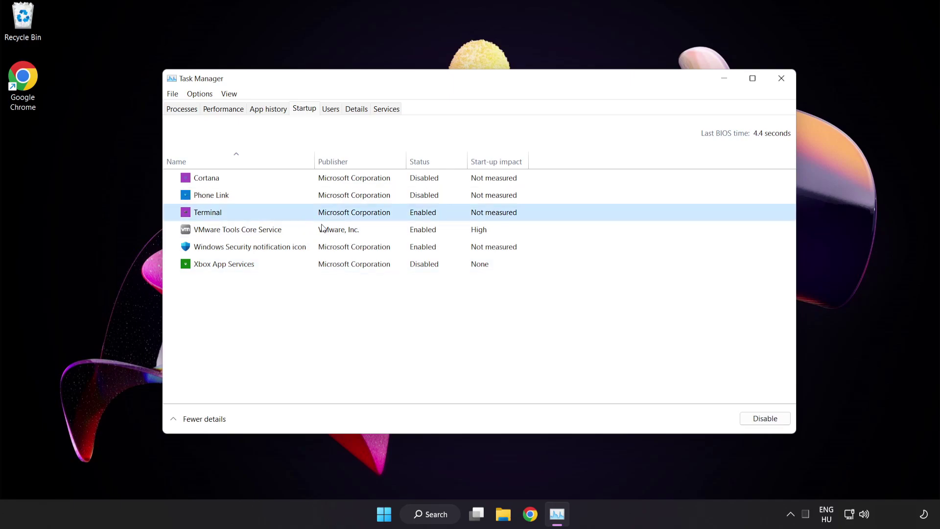
{"action": "left_click", "coordinate": [749, 416]}
{"action": "left_click", "coordinate": [323, 251]}
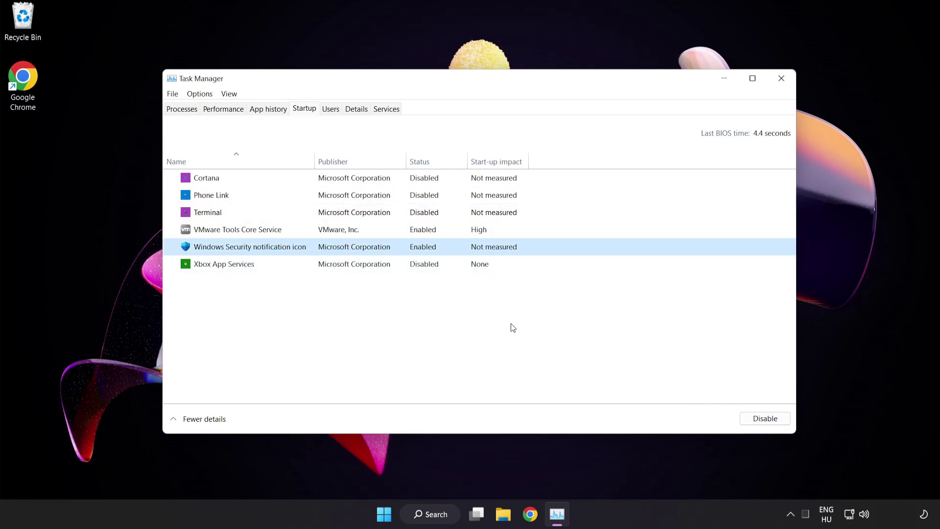
{"action": "left_click", "coordinate": [756, 420]}
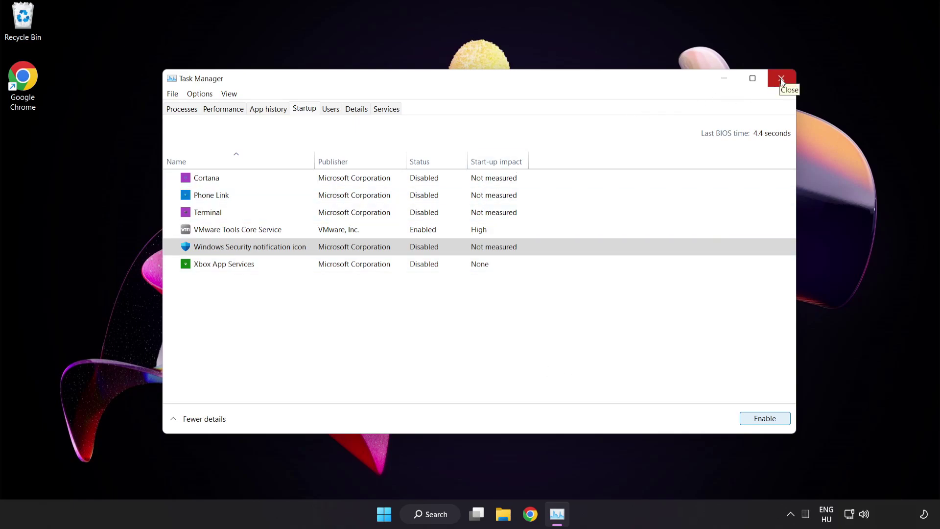
{"action": "left_click", "coordinate": [781, 80]}
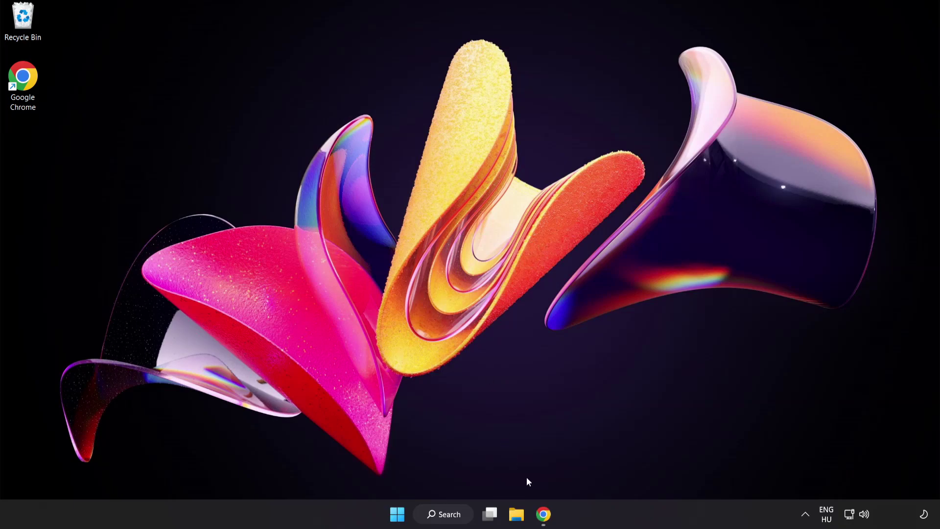
Download dxwebsetup.exe, the DirectX End-User Runtime Web Installer, from the Microsoft download page in Chrome.
{"action": "left_click", "coordinate": [544, 515]}
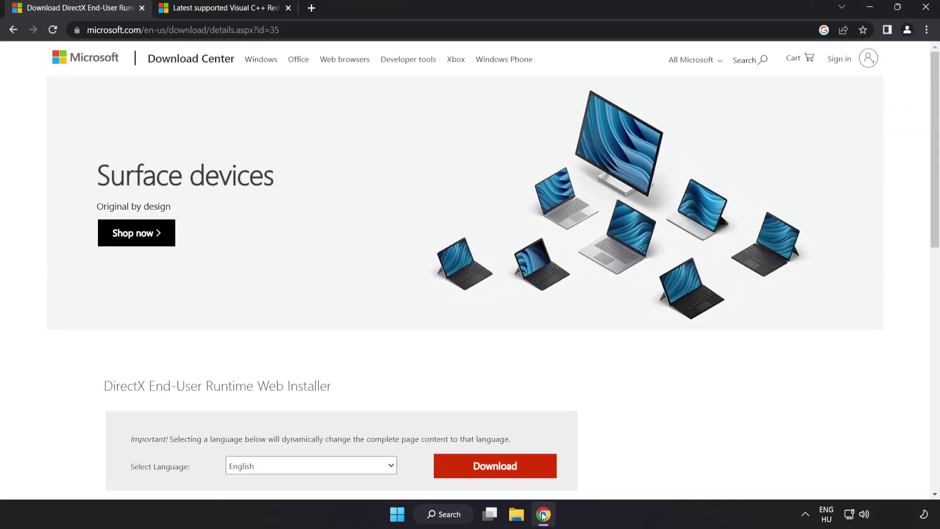
{"action": "left_click", "coordinate": [303, 30]}
{"action": "key", "text": "End"}
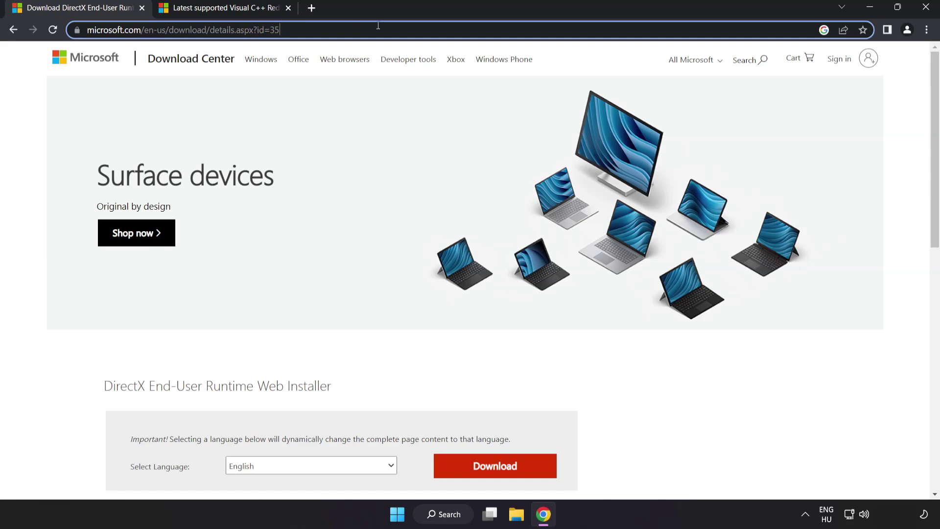
{"action": "left_click", "coordinate": [657, 399]}
{"action": "scroll", "coordinate": [656, 396], "scroll_direction": "down", "scroll_amount": 2}
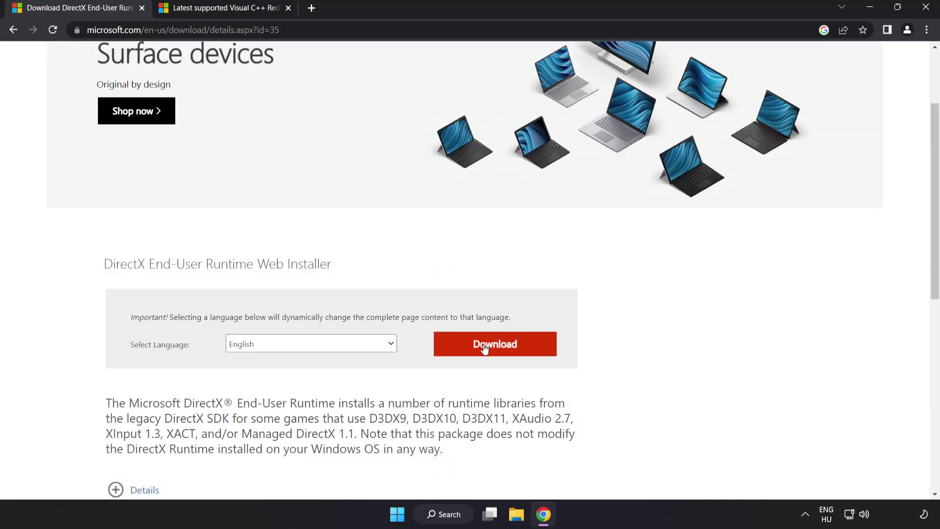
{"action": "left_click", "coordinate": [505, 354]}
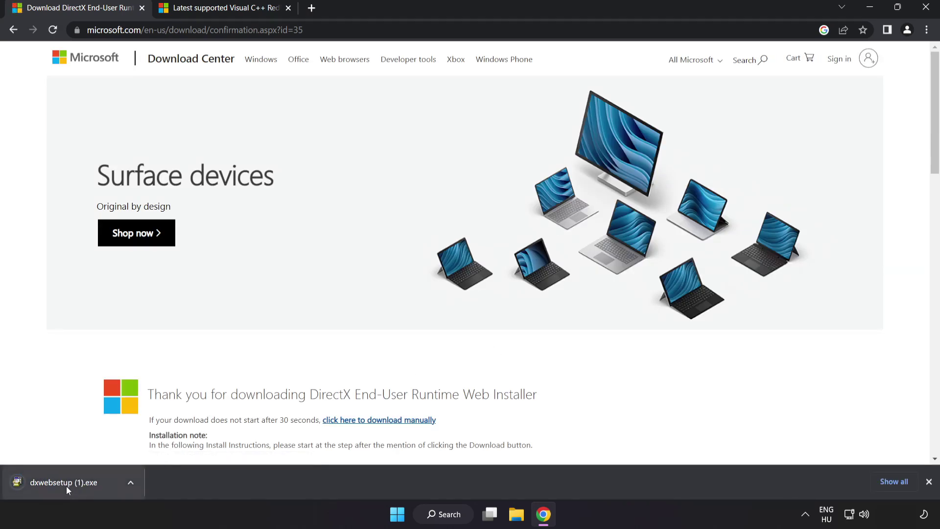
Run dxwebsetup, accept the license, decline the Bing Bar, install DirectX and finish.
{"action": "left_click", "coordinate": [79, 482]}
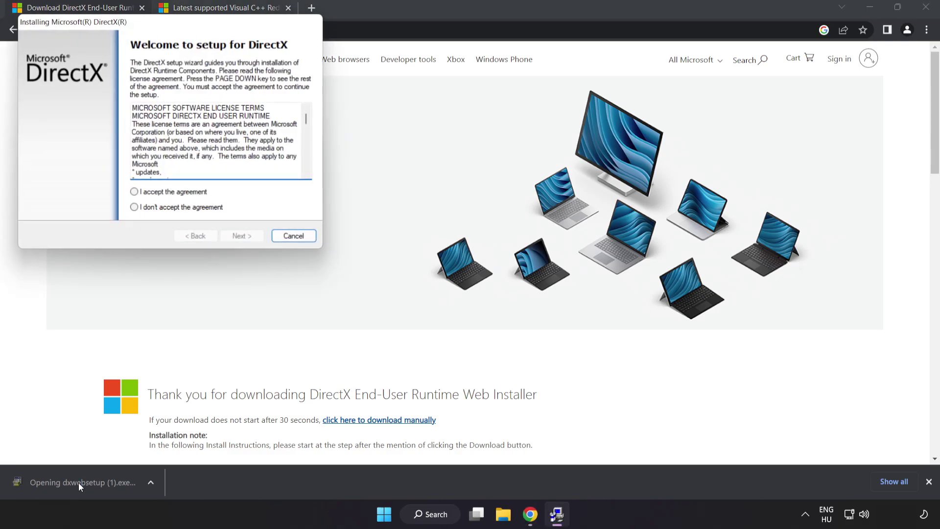
{"action": "left_click_drag", "start_coordinate": [141, 23], "coordinate": [429, 125]}
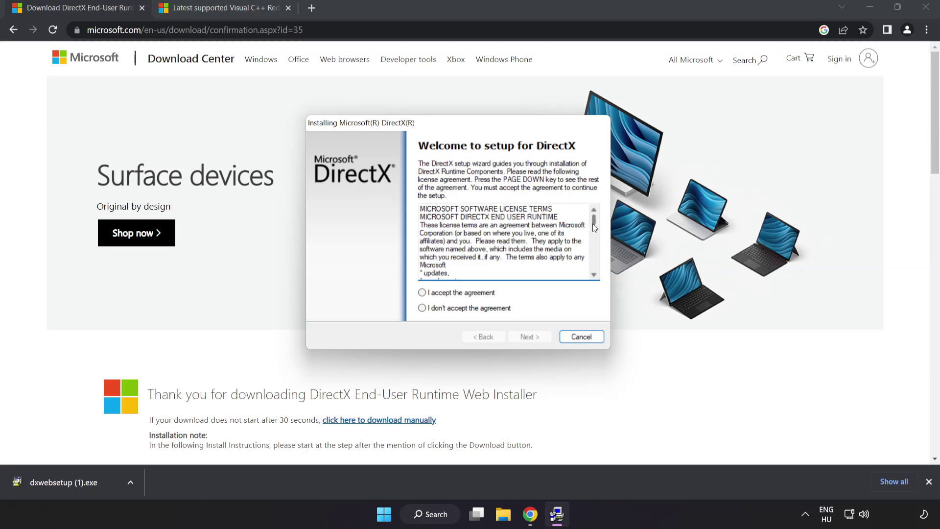
{"action": "left_click_drag", "start_coordinate": [593, 227], "coordinate": [595, 272]}
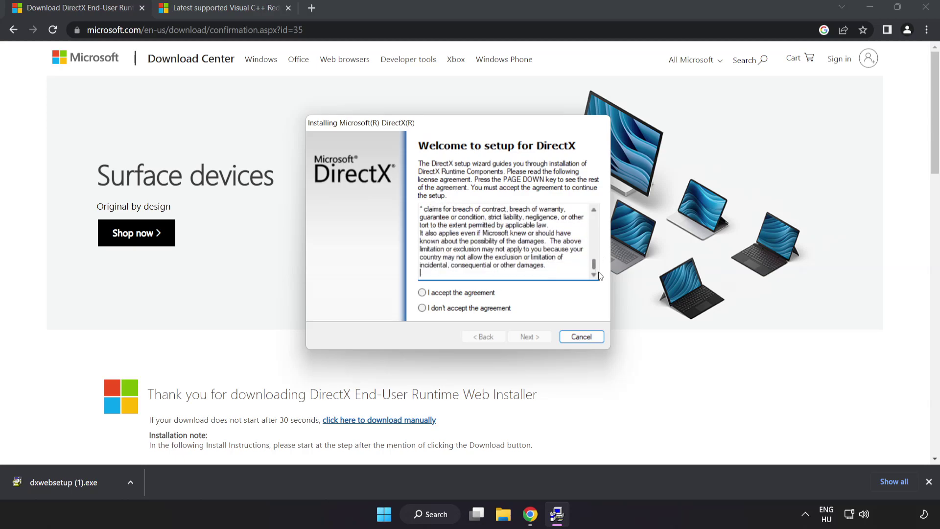
{"action": "left_click", "coordinate": [439, 293]}
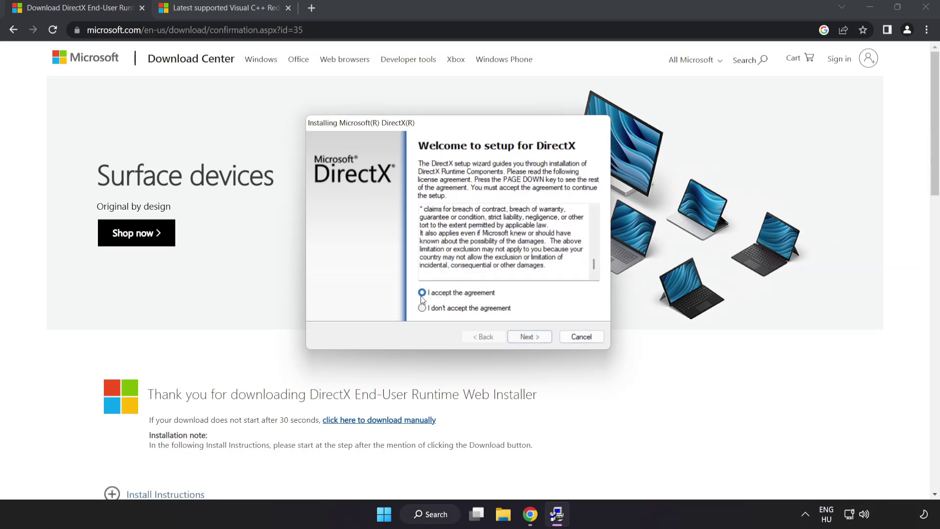
{"action": "left_click", "coordinate": [529, 338]}
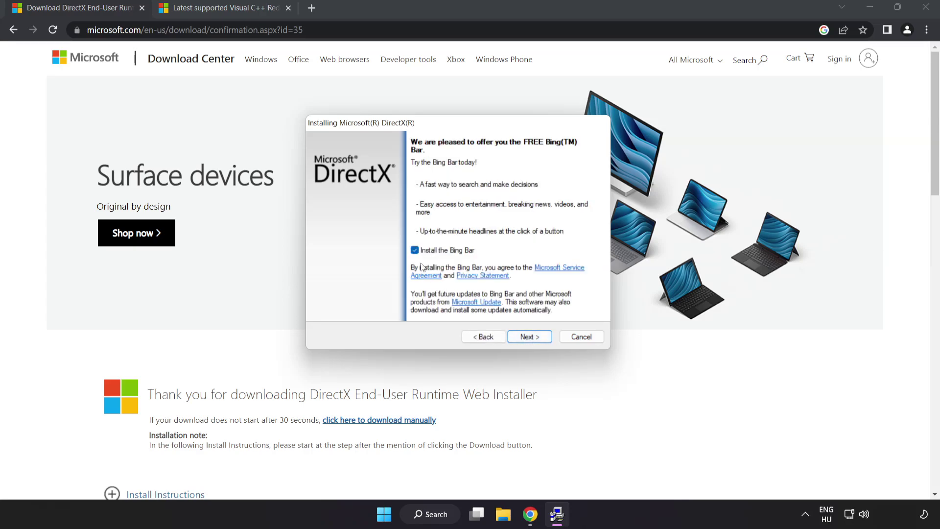
{"action": "left_click", "coordinate": [414, 250]}
{"action": "left_click", "coordinate": [532, 337]}
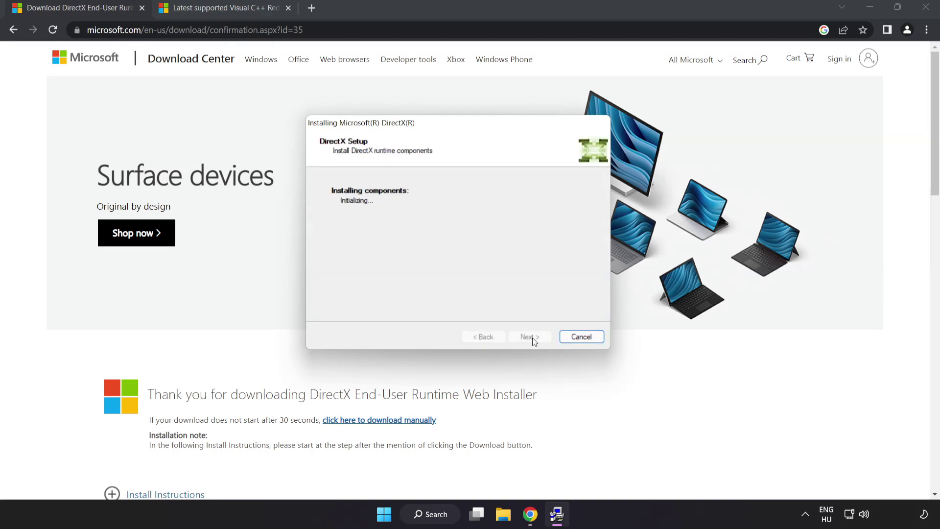
{"action": "left_click", "coordinate": [530, 338]}
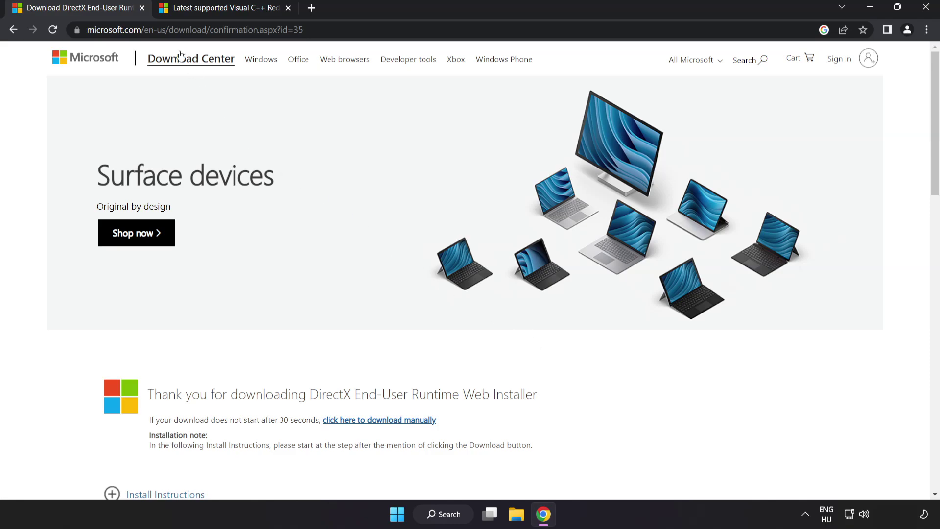
Close the DirectX tab and download the ARM64, X86 and X64 VC_redist installers from the 2015–2022 table.
{"action": "left_click", "coordinate": [142, 8]}
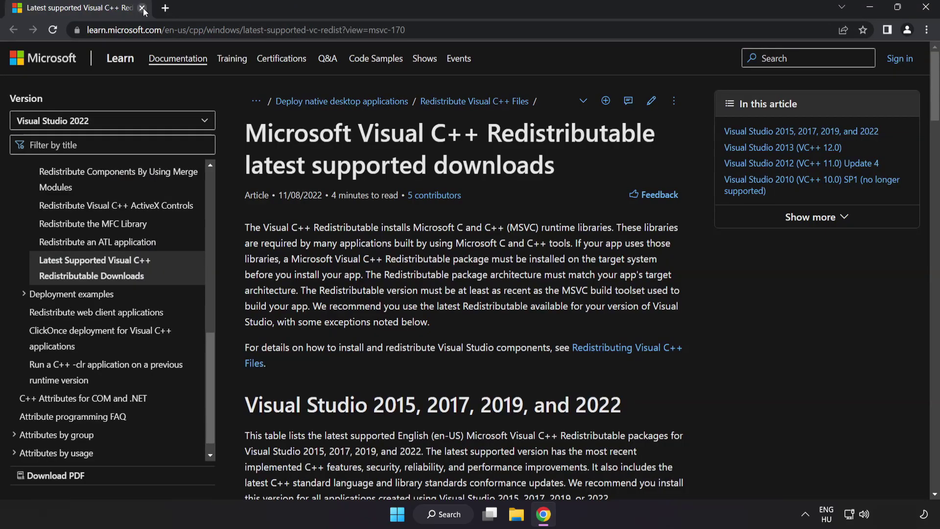
{"action": "left_click", "coordinate": [553, 34]}
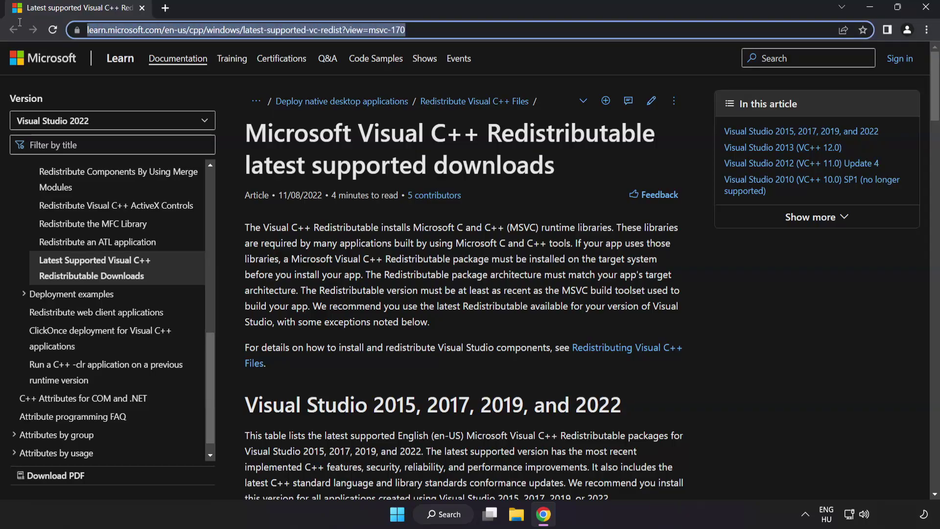
{"action": "left_click", "coordinate": [471, 144]}
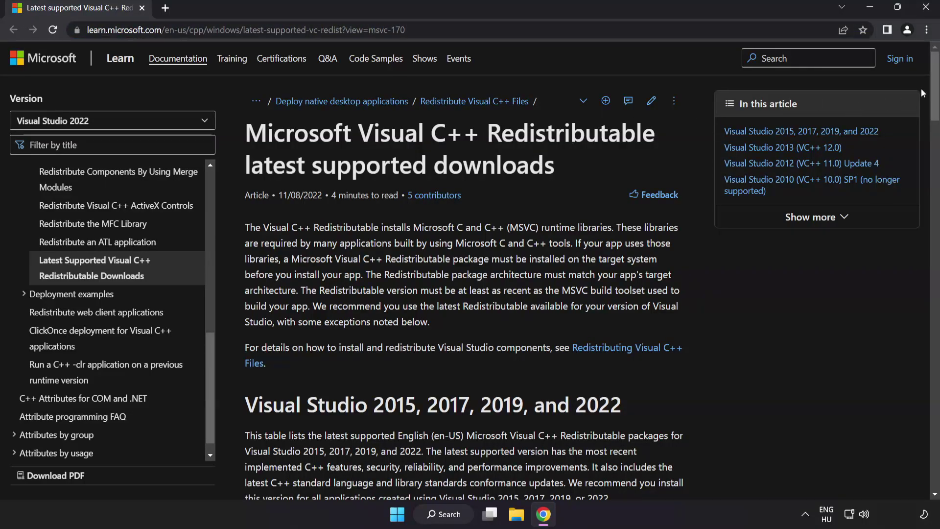
{"action": "left_click_drag", "start_coordinate": [936, 90], "coordinate": [915, 144]}
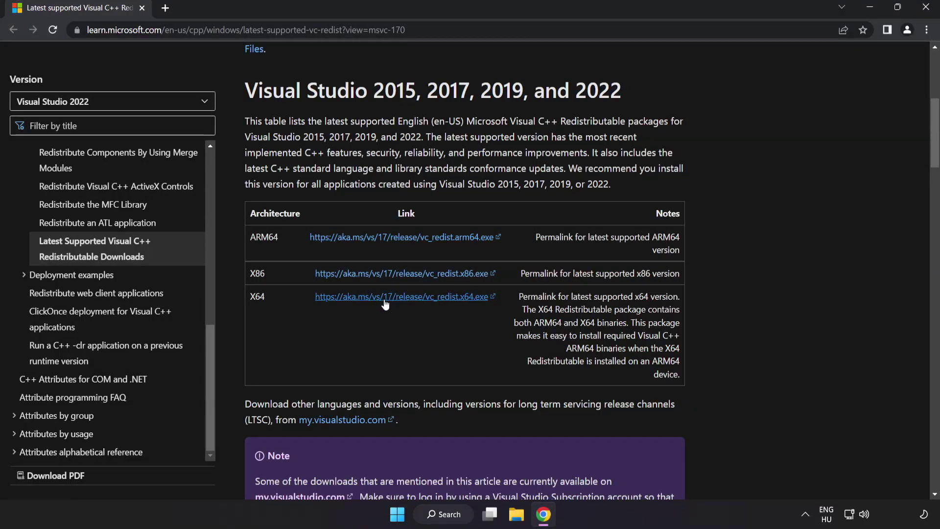
{"action": "left_click", "coordinate": [390, 240]}
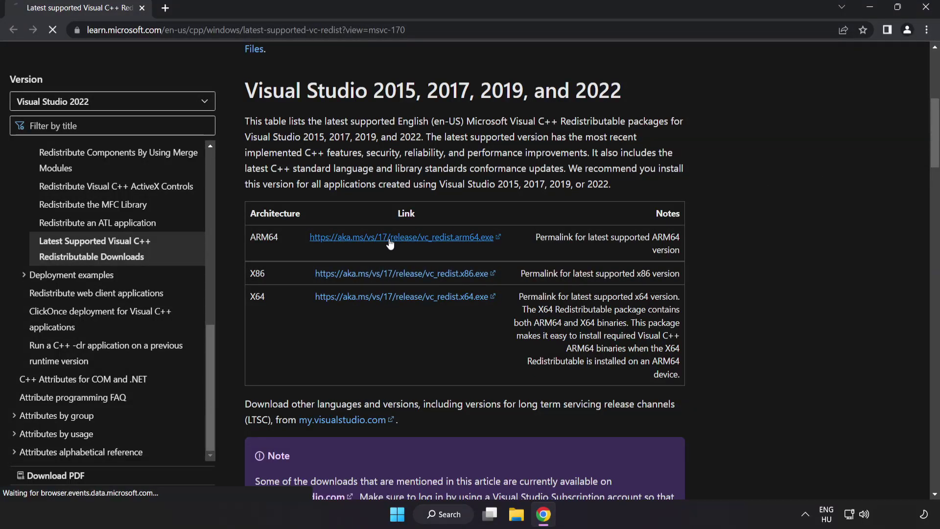
{"action": "left_click", "coordinate": [400, 274]}
{"action": "left_click", "coordinate": [404, 297]}
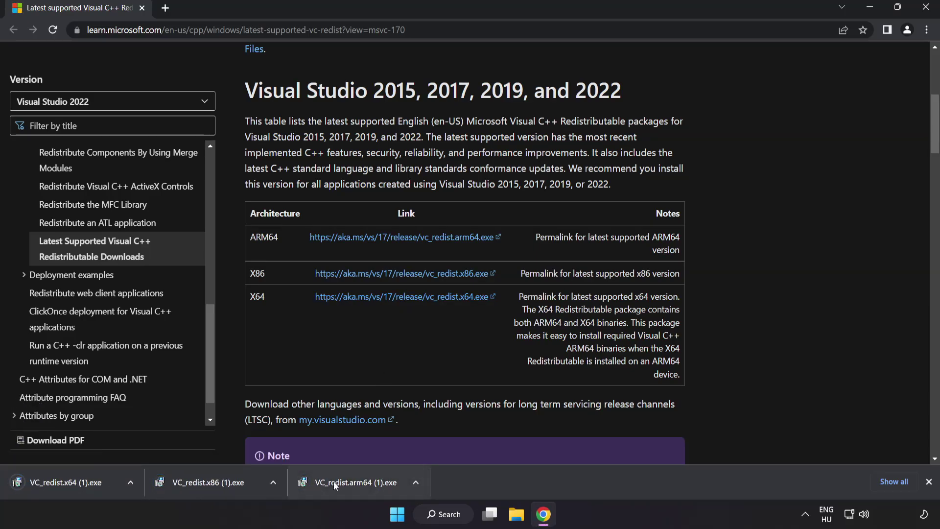
Try installing the ARM64 Visual C++ Redistributable after agreeing to the terms, and dismiss the failed setup.
{"action": "left_click", "coordinate": [353, 483]}
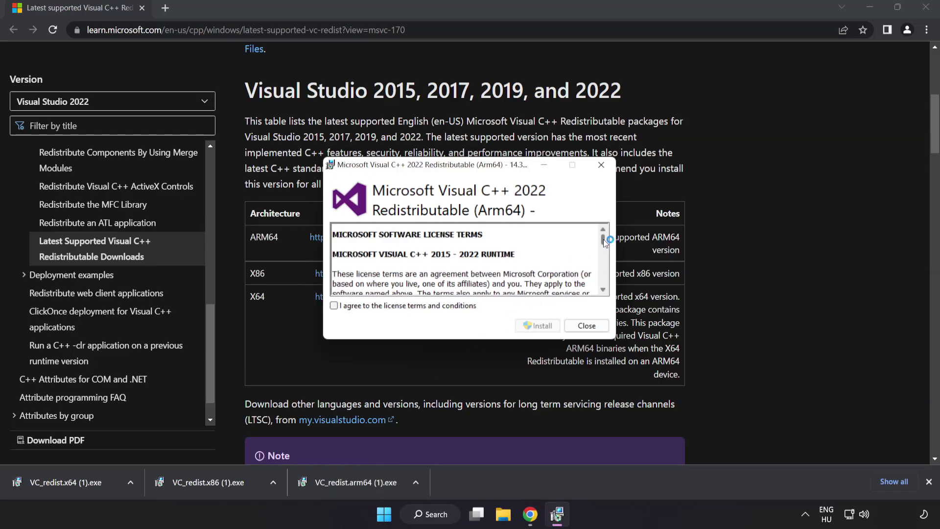
{"action": "left_click_drag", "start_coordinate": [603, 239], "coordinate": [603, 285]}
{"action": "left_click", "coordinate": [334, 306]}
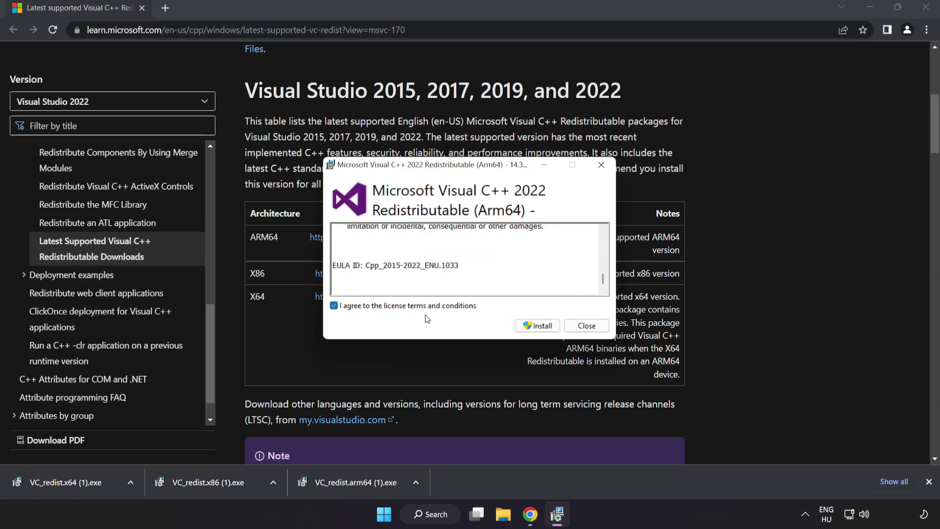
{"action": "left_click", "coordinate": [537, 325]}
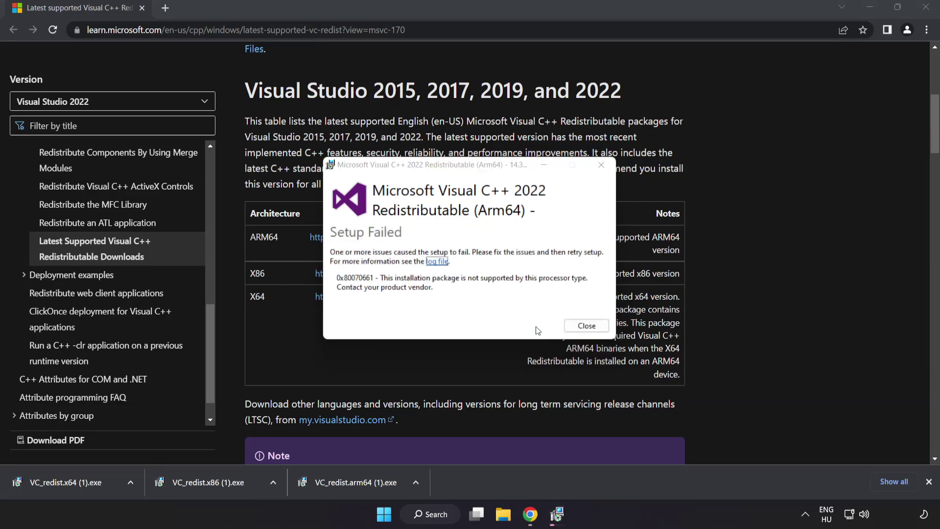
{"action": "left_click", "coordinate": [586, 324]}
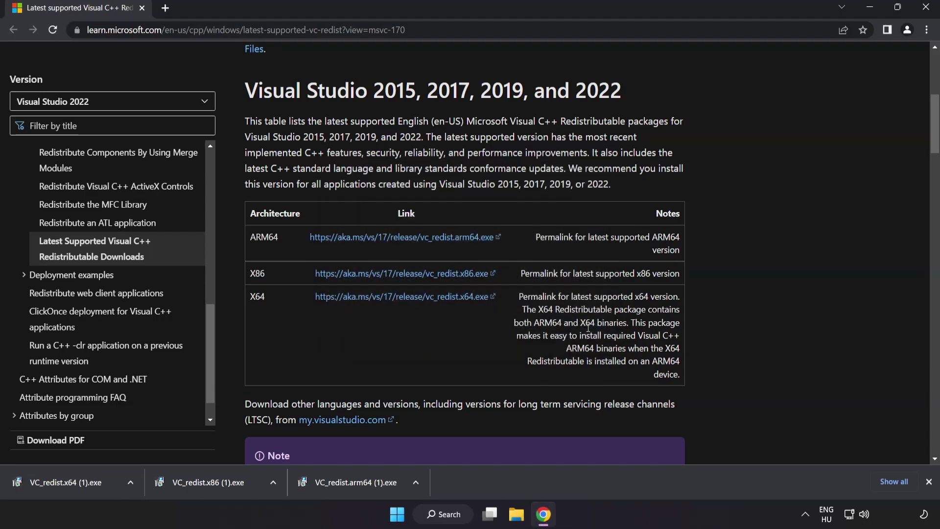
Install the x86 redistributable successfully, then try the x64 one, which fails, closing both dialogs.
{"action": "left_click", "coordinate": [211, 483]}
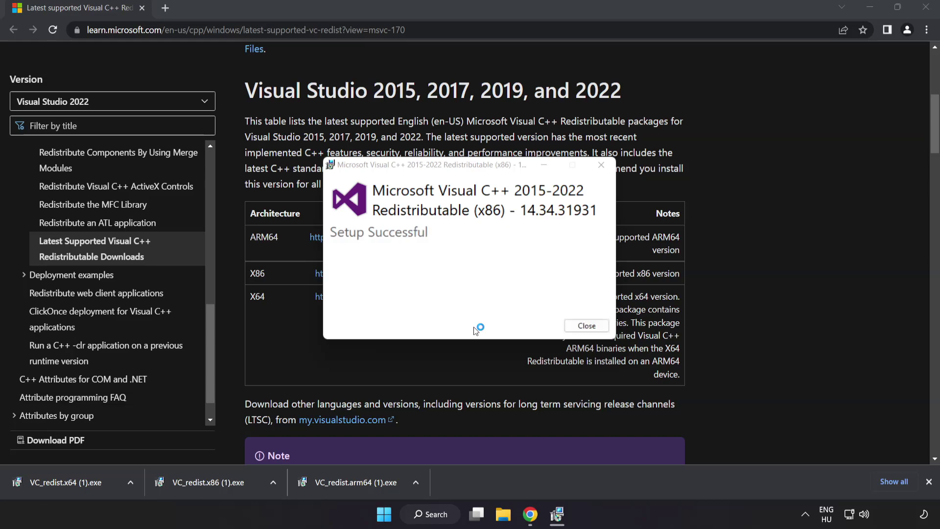
{"action": "left_click", "coordinate": [585, 325]}
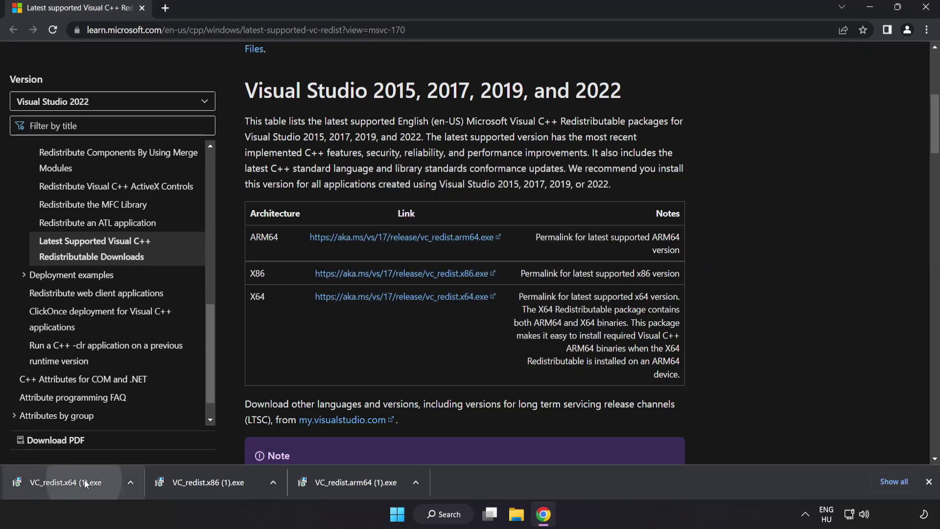
{"action": "left_click", "coordinate": [85, 480]}
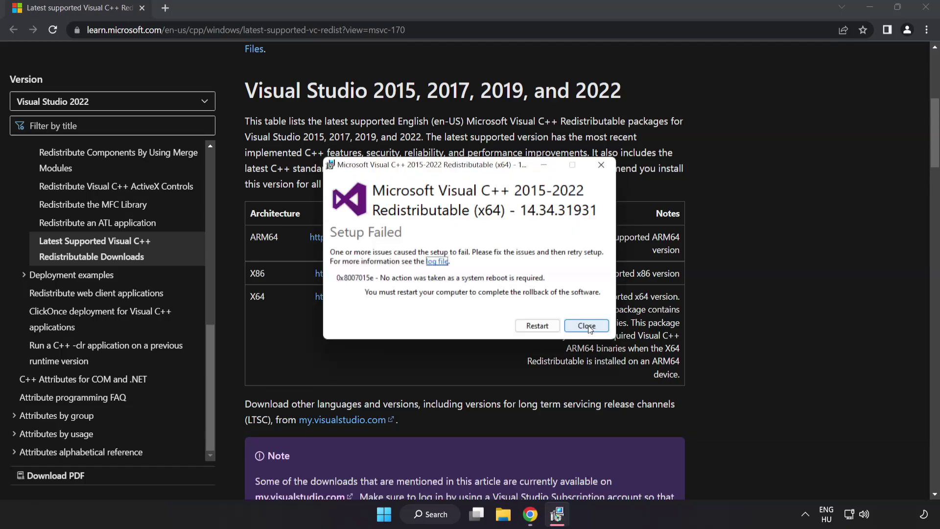
{"action": "left_click", "coordinate": [587, 326]}
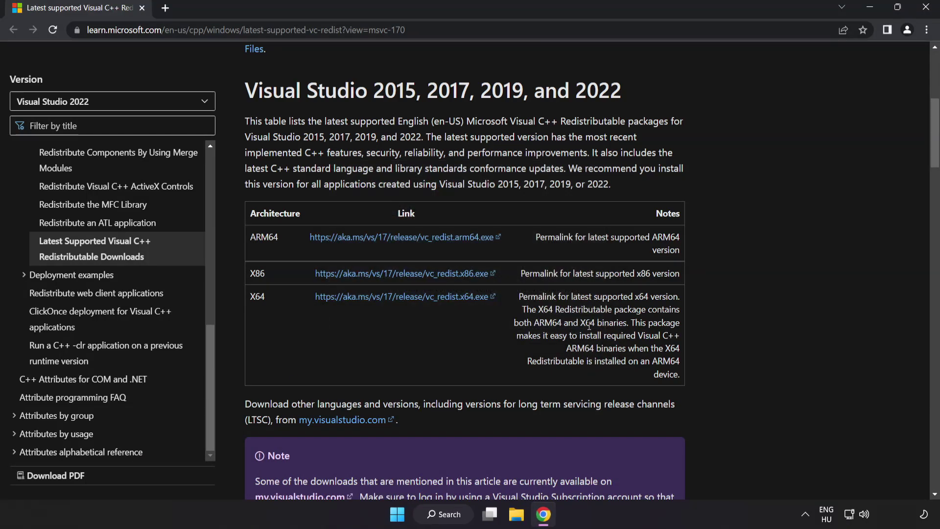
Close Chrome and launch Command Prompt as administrator from search, centring its window.
{"action": "left_click", "coordinate": [924, 12]}
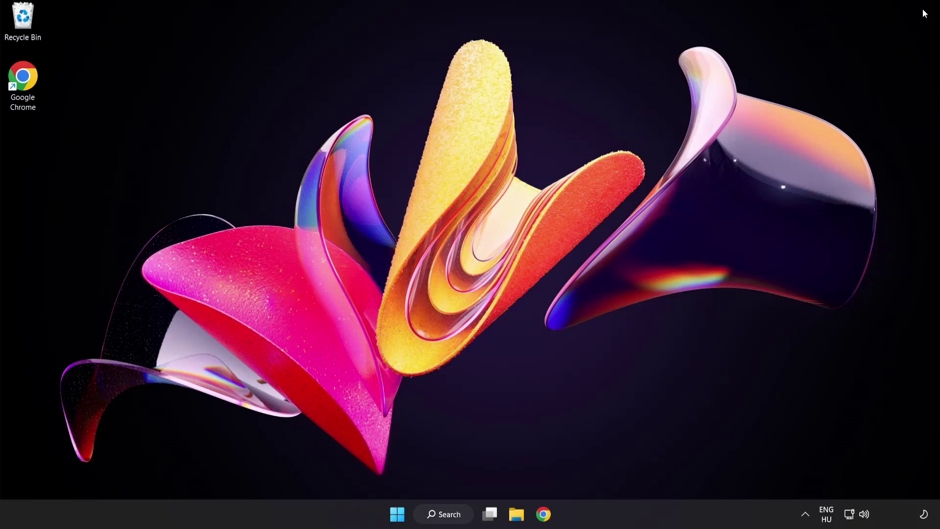
{"action": "left_click", "coordinate": [447, 519]}
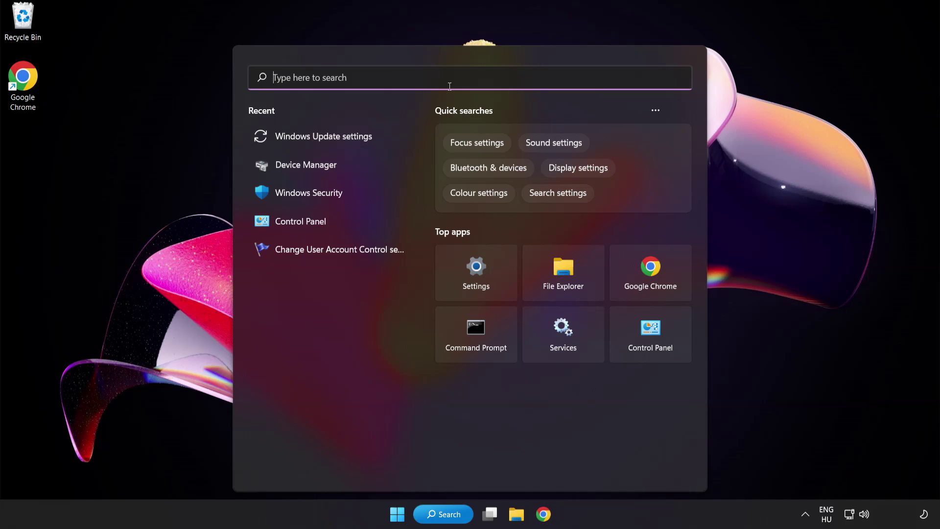
{"action": "type", "text": "cmd"}
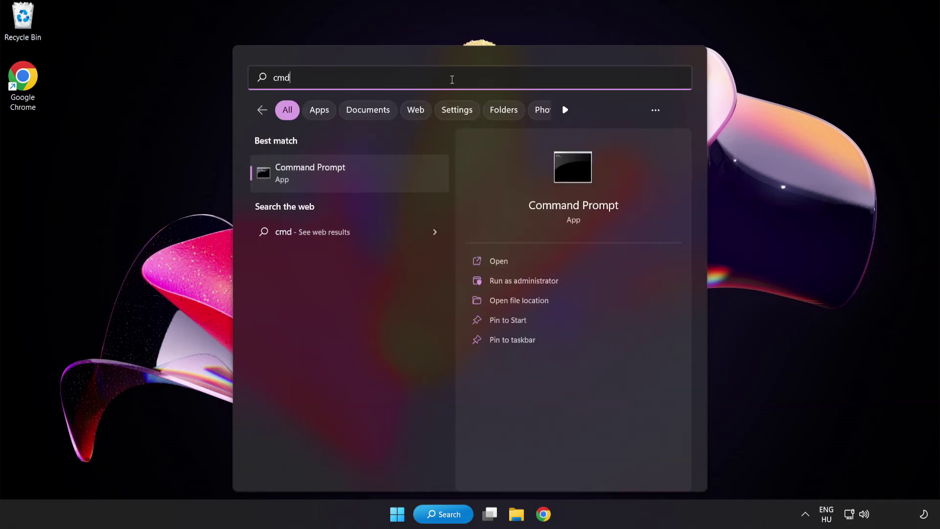
{"action": "right_click", "coordinate": [352, 180]}
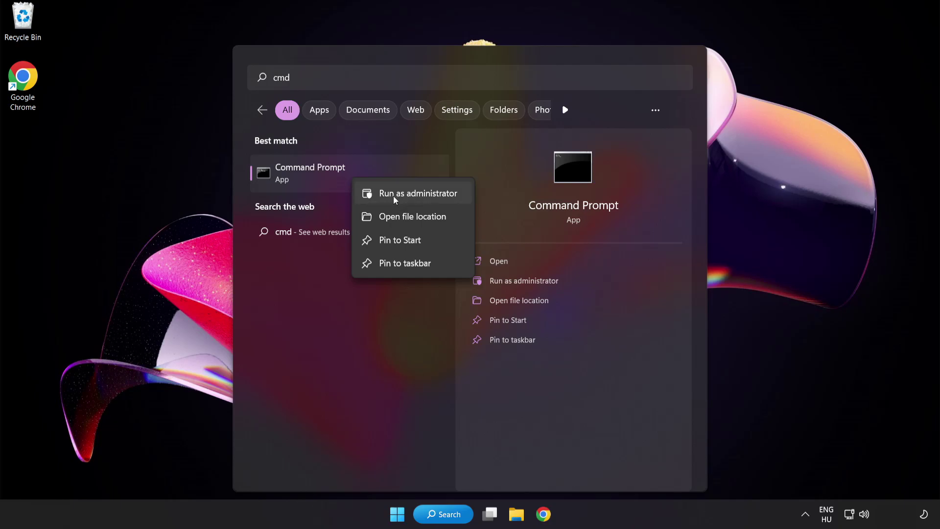
{"action": "left_click", "coordinate": [396, 196]}
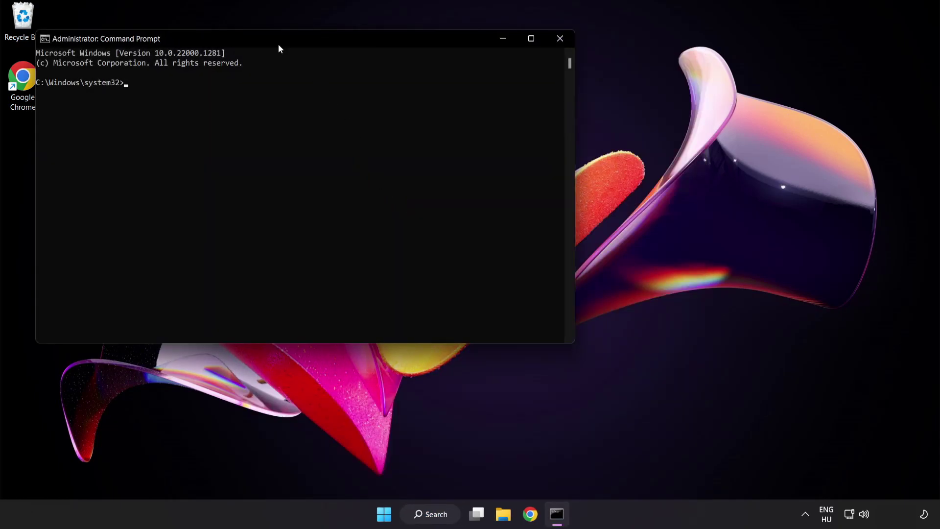
{"action": "left_click_drag", "start_coordinate": [268, 39], "coordinate": [408, 92]}
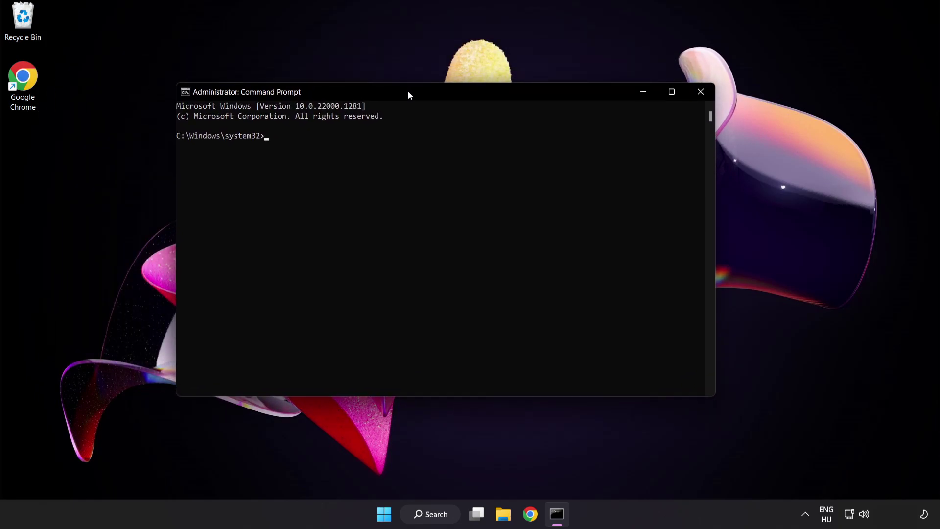
Run sfc /scannow in the administrator Command Prompt.
{"action": "type", "text": "sfc"}
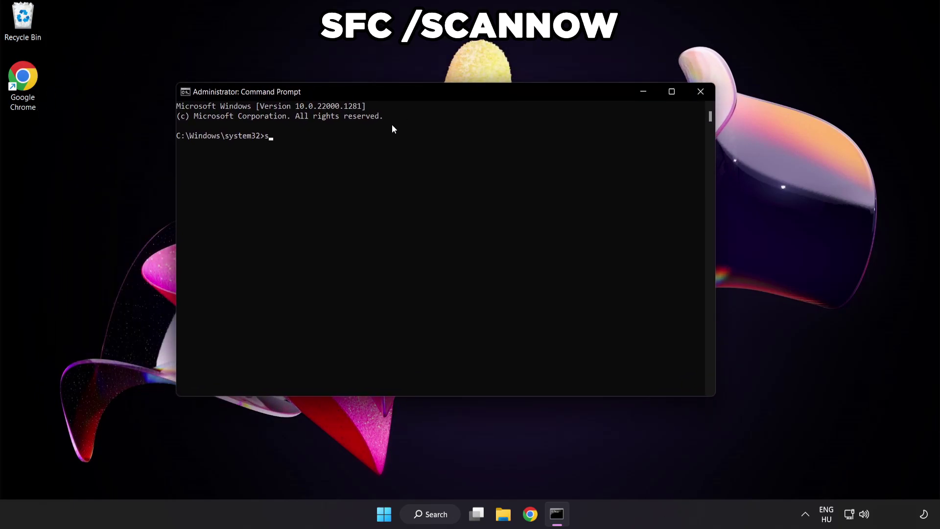
{"action": "type", "text": " /scannow"}
{"action": "key", "text": "Return"}
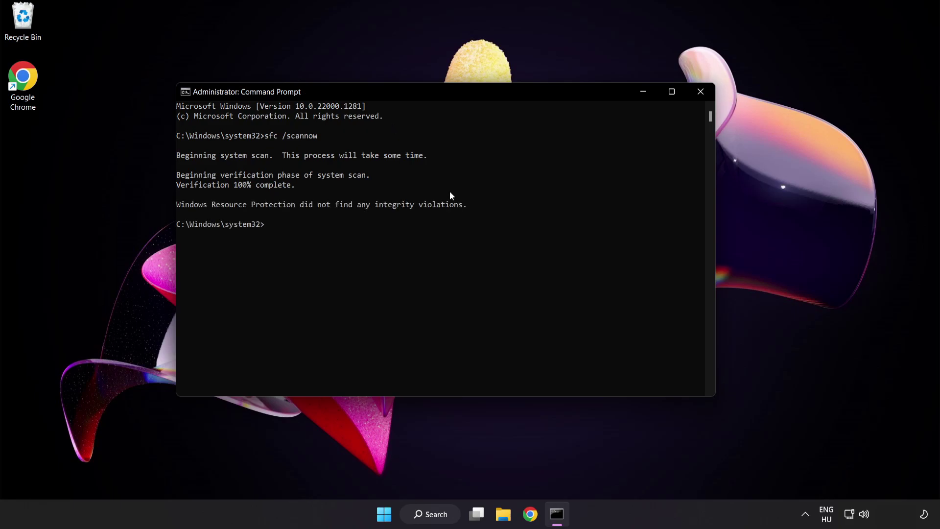
Close Command Prompt, check the Start power menu, then search Windows for 'security'.
{"action": "left_click", "coordinate": [700, 93]}
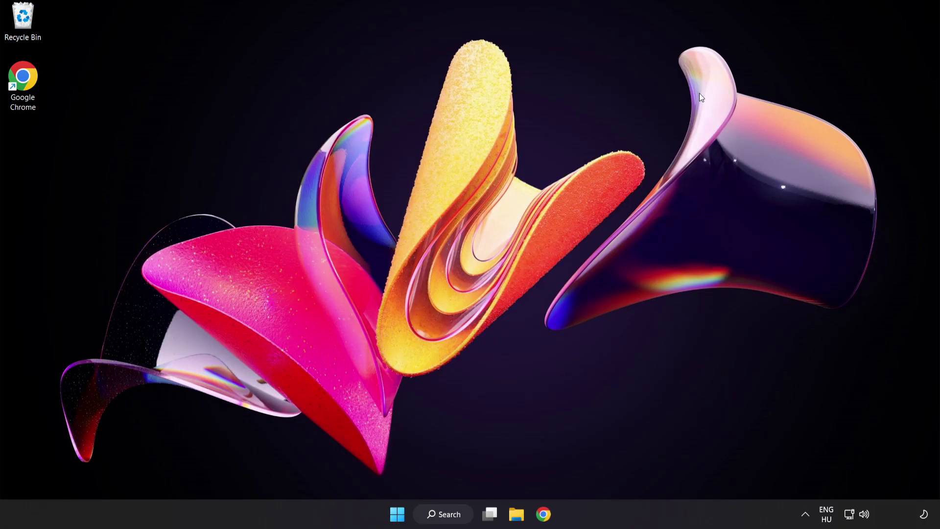
{"action": "left_click", "coordinate": [397, 514]}
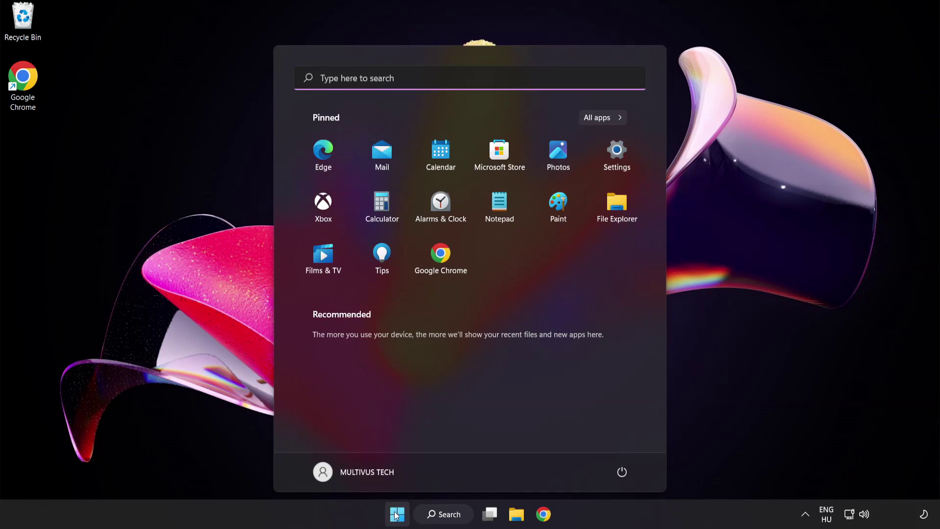
{"action": "left_click", "coordinate": [622, 471]}
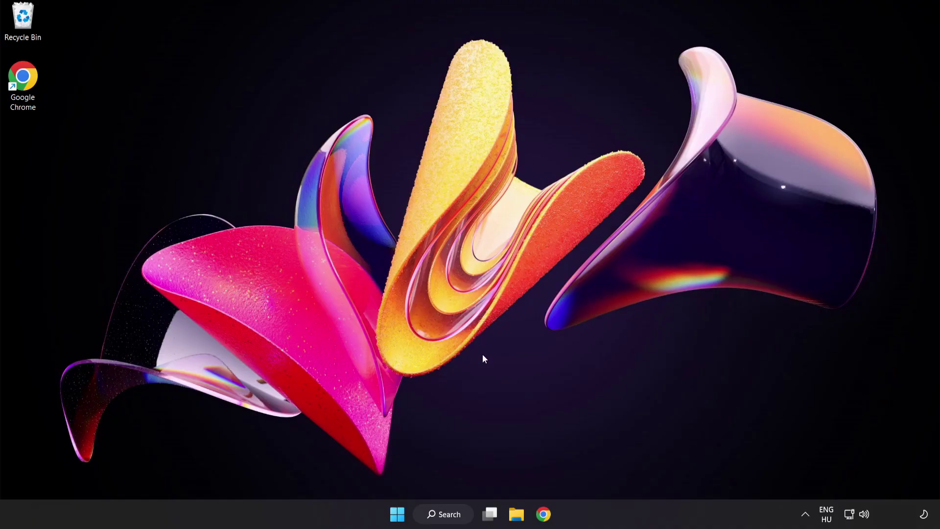
{"action": "left_click", "coordinate": [453, 518]}
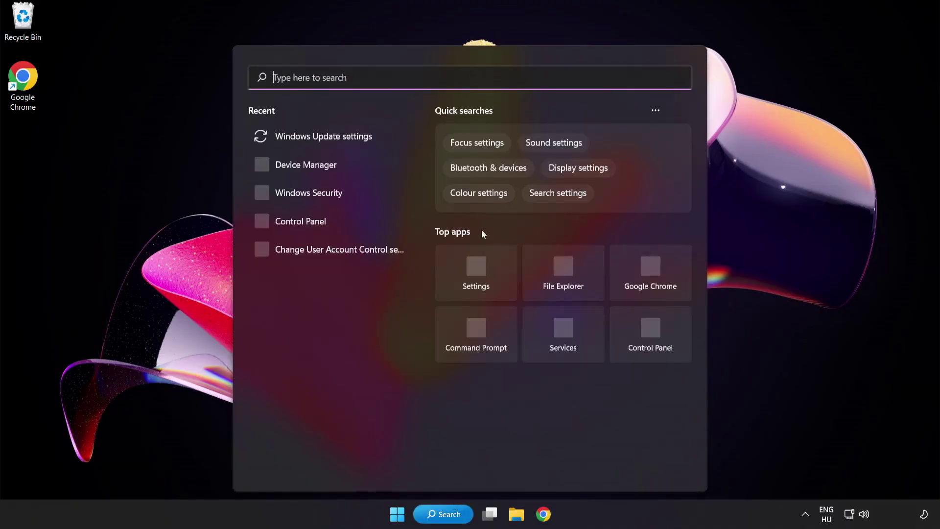
{"action": "type", "text": "secu"}
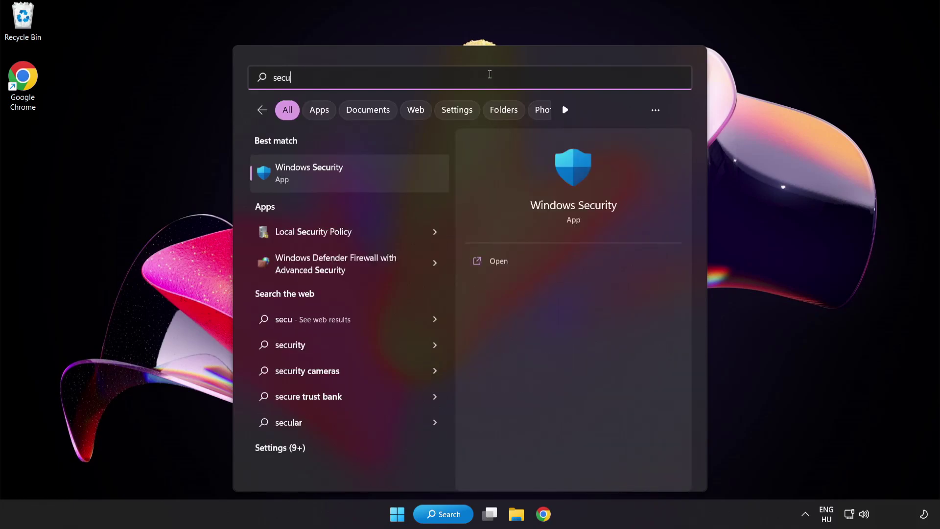
{"action": "type", "text": "rity"}
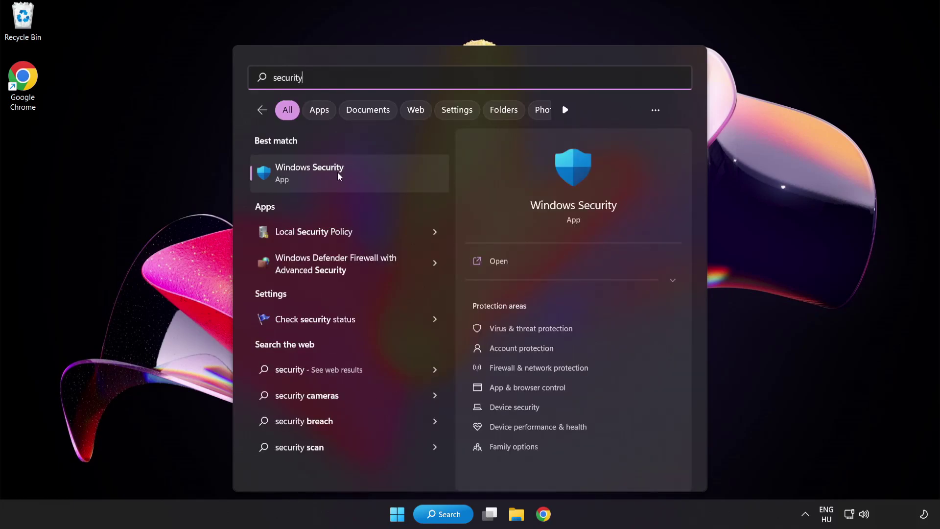
Open Windows Security's Virus & threat protection settings and go to Add or remove exclusions.
{"action": "left_click", "coordinate": [355, 172]}
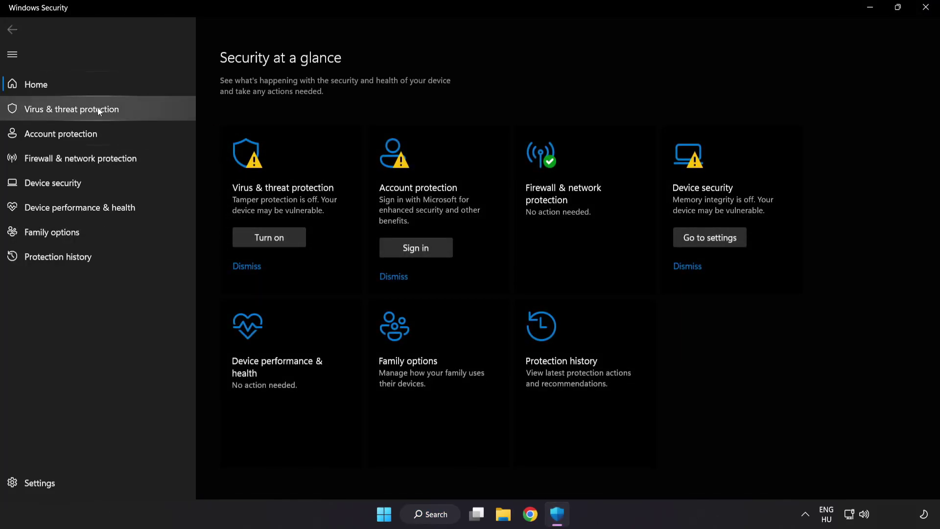
{"action": "left_click", "coordinate": [142, 110]}
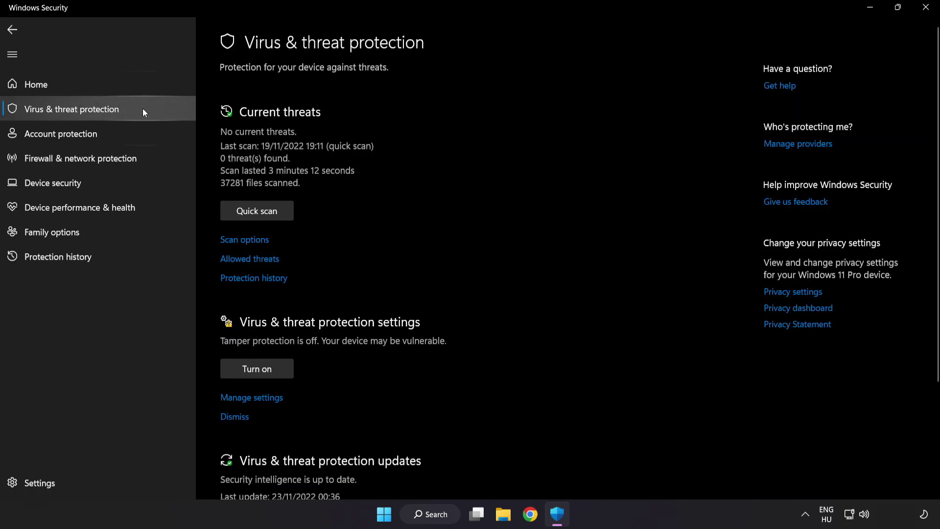
{"action": "scroll", "coordinate": [593, 140], "scroll_direction": "down", "scroll_amount": 3}
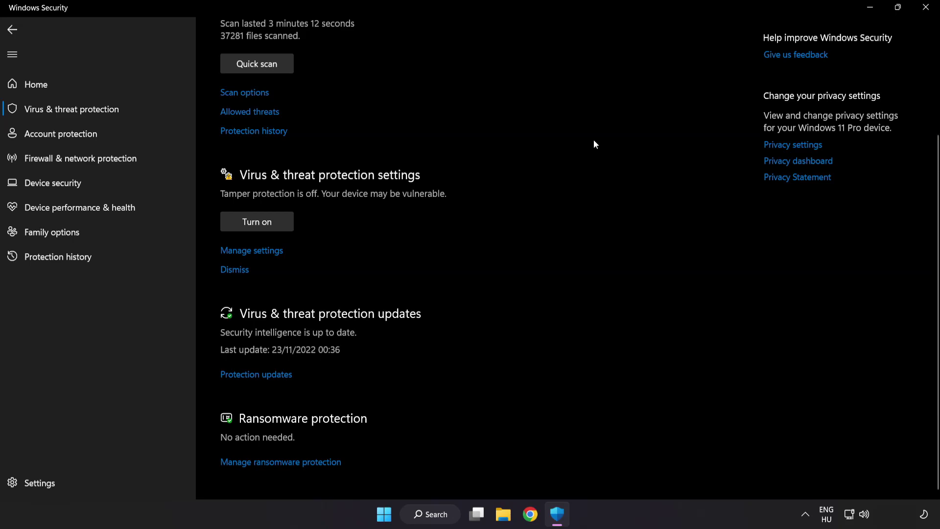
{"action": "left_click", "coordinate": [258, 251]}
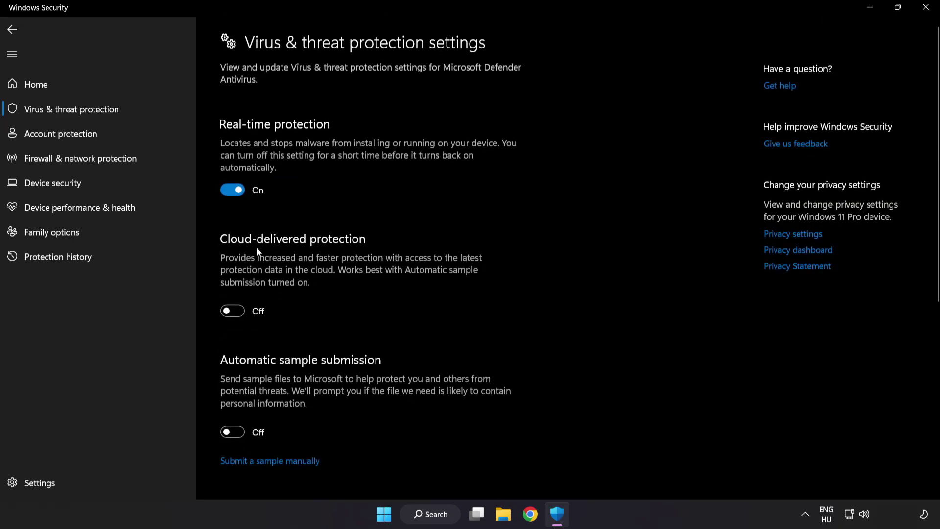
{"action": "scroll", "coordinate": [546, 256], "scroll_direction": "down", "scroll_amount": 5}
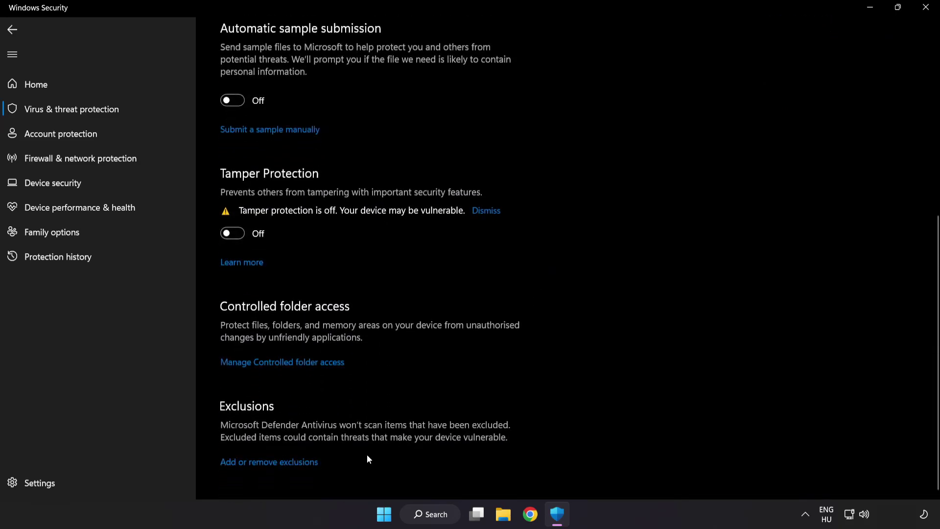
{"action": "left_click", "coordinate": [273, 462]}
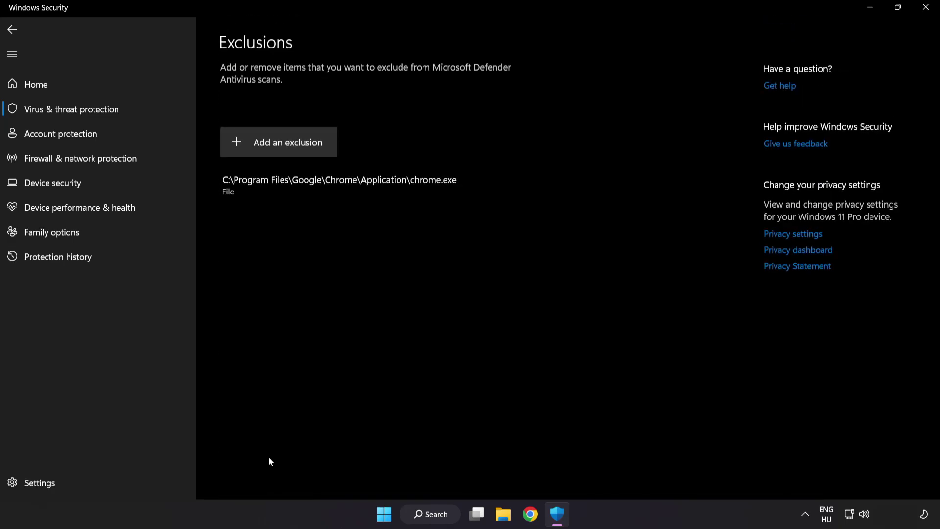
Add a File exclusion for the shortcut in C:\Program Files (x86)\NOT WORKING APP.
{"action": "left_click", "coordinate": [280, 149]}
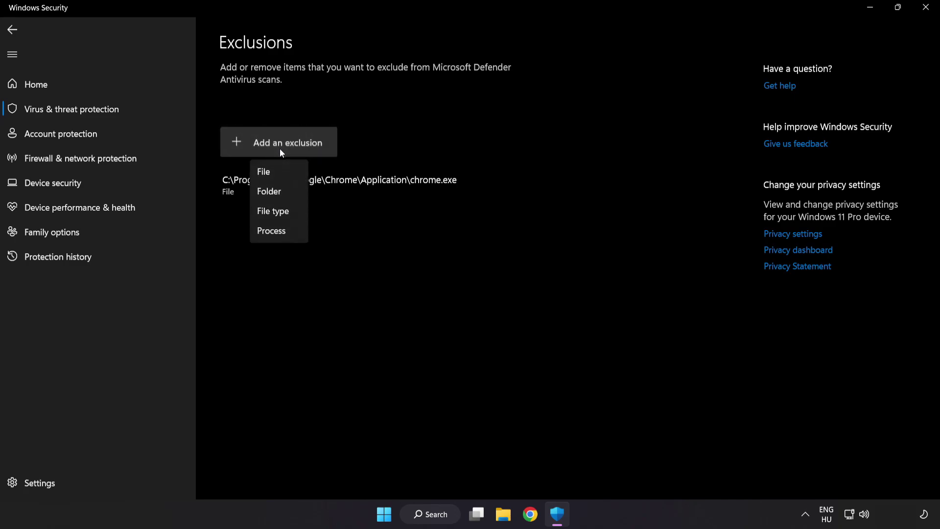
{"action": "left_click", "coordinate": [273, 174]}
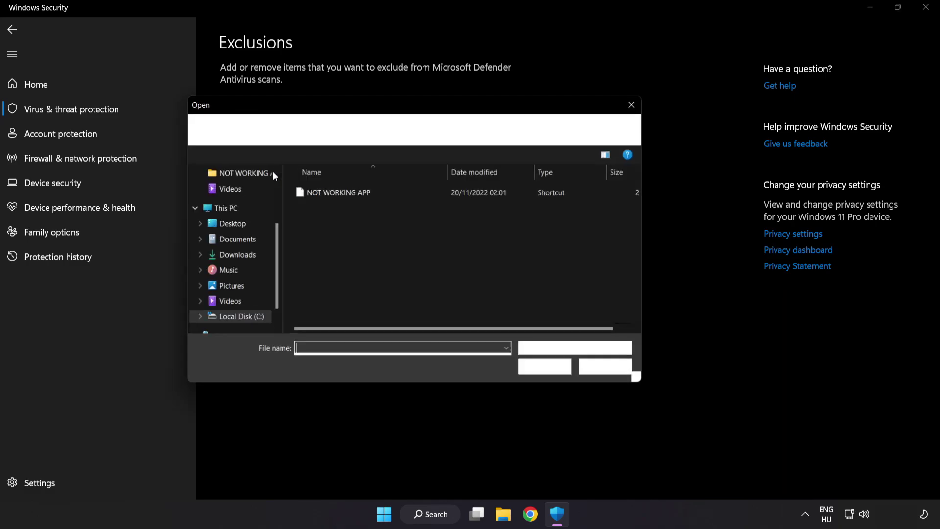
{"action": "left_click", "coordinate": [301, 130]}
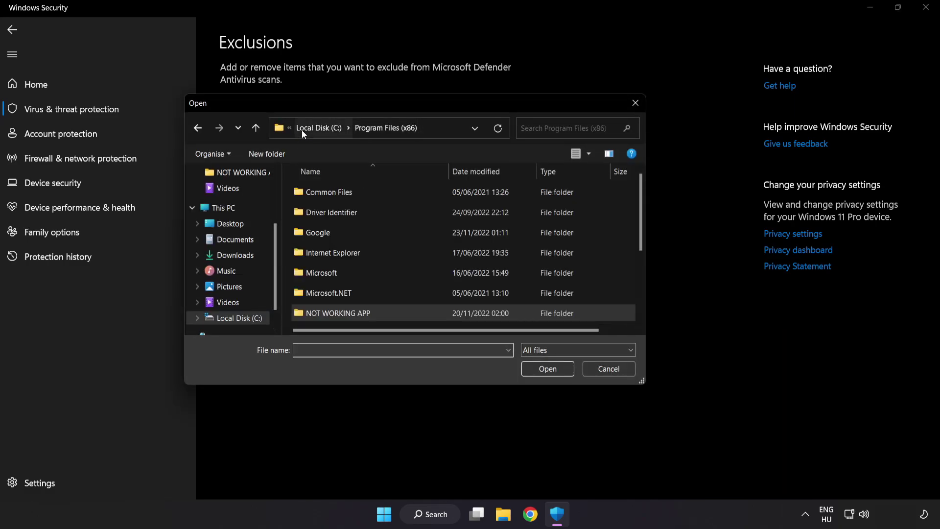
{"action": "left_click", "coordinate": [308, 127]}
{"action": "left_click", "coordinate": [311, 128]}
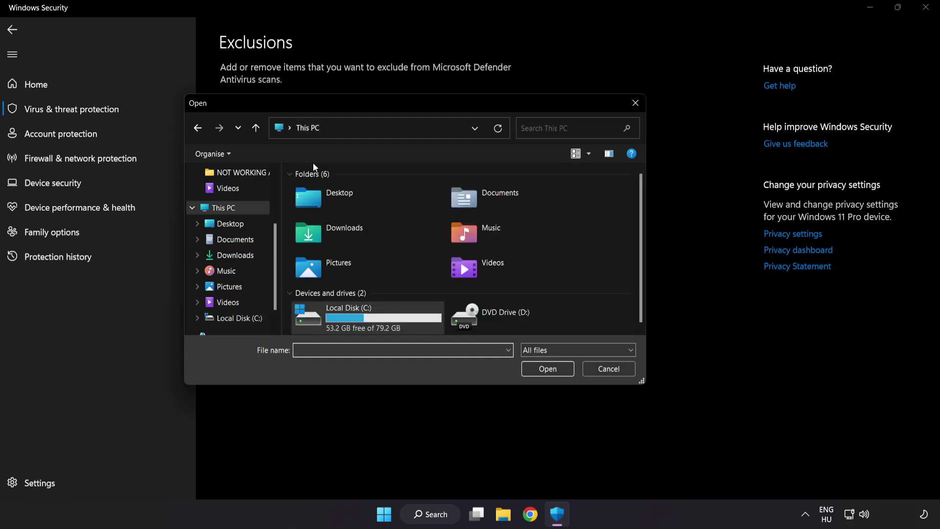
{"action": "double_click", "coordinate": [351, 318]}
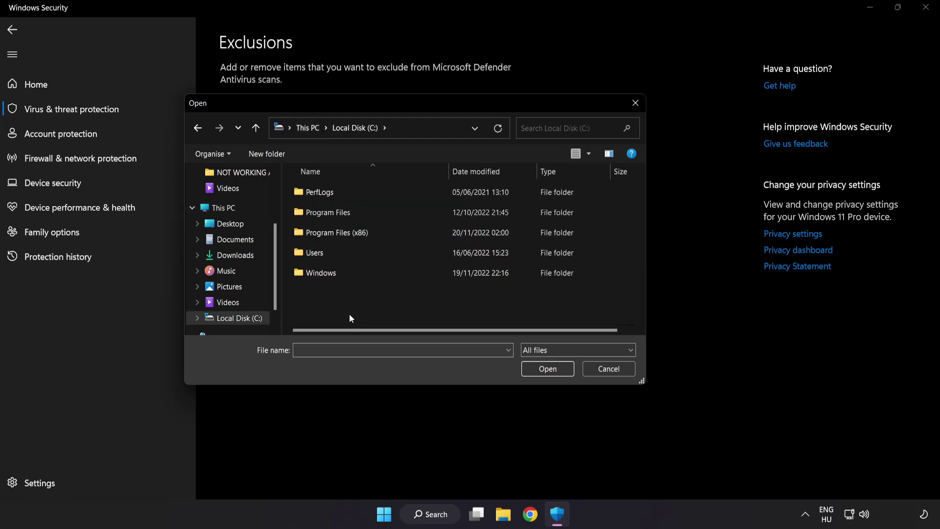
{"action": "double_click", "coordinate": [361, 232]}
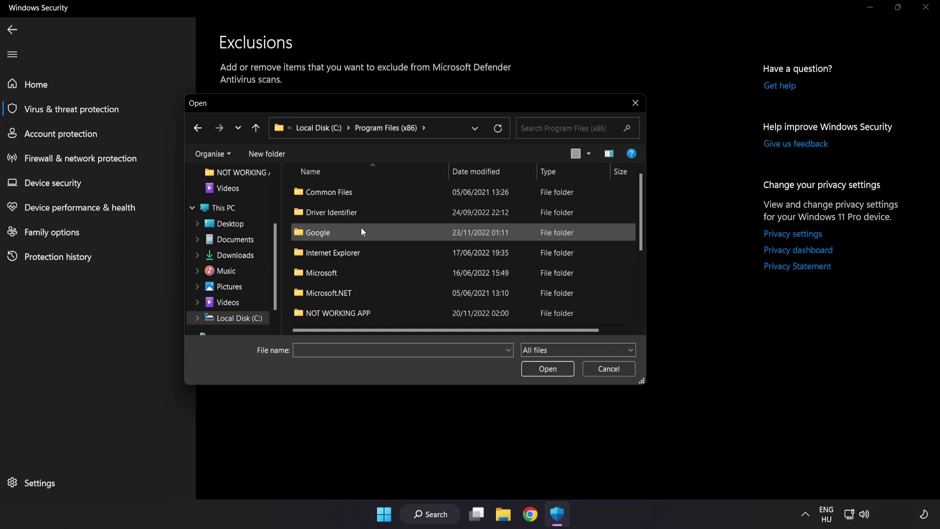
{"action": "scroll", "coordinate": [348, 309], "scroll_direction": "down", "scroll_amount": 1}
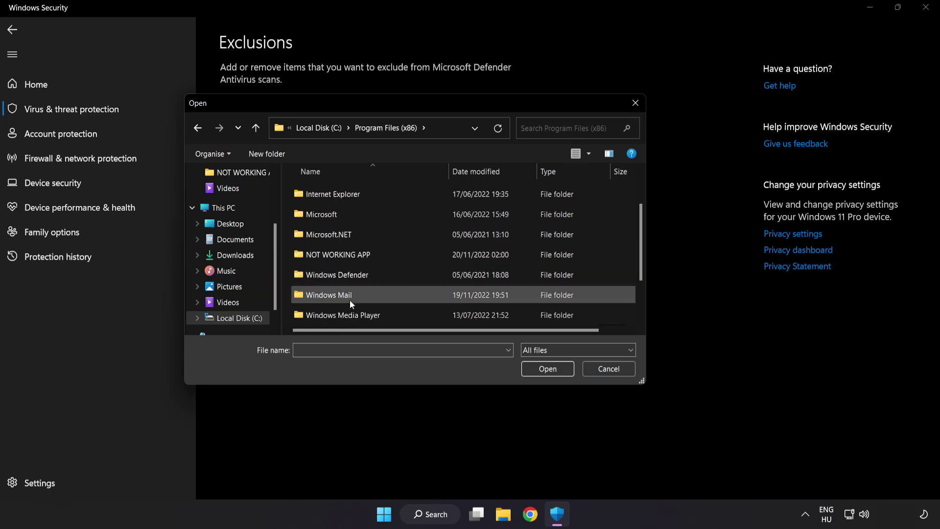
{"action": "double_click", "coordinate": [367, 255]}
{"action": "left_click", "coordinate": [342, 193]}
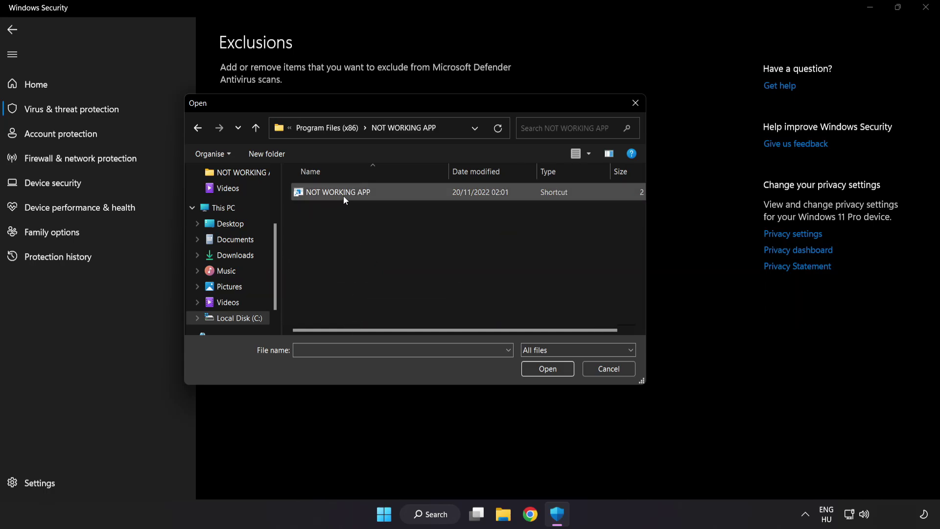
{"action": "left_click", "coordinate": [549, 375]}
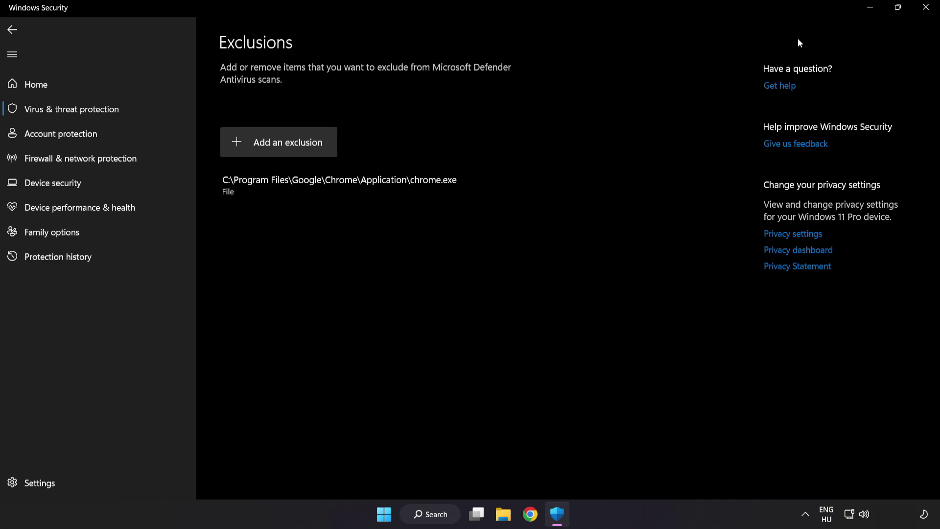
Close Windows Security and show the Start menu power options with Restart available.
{"action": "left_click", "coordinate": [922, 15]}
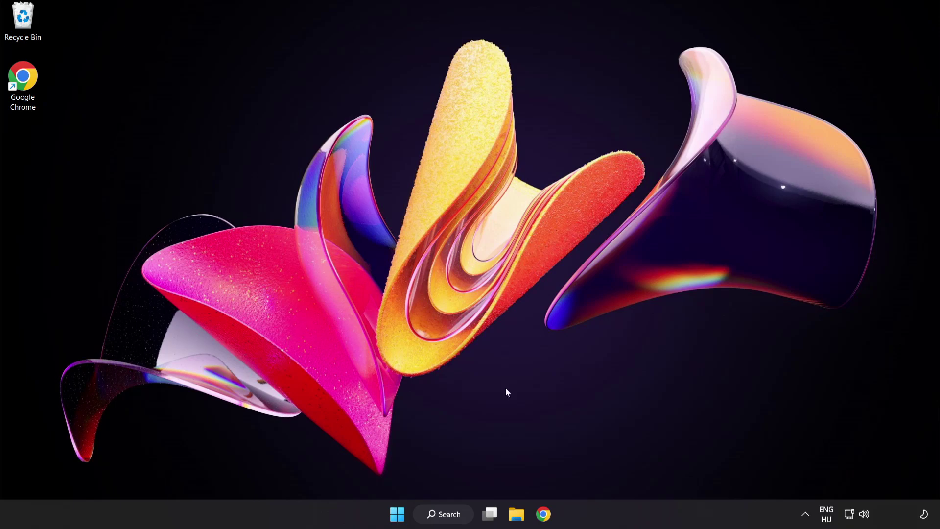
{"action": "key", "text": "super"}
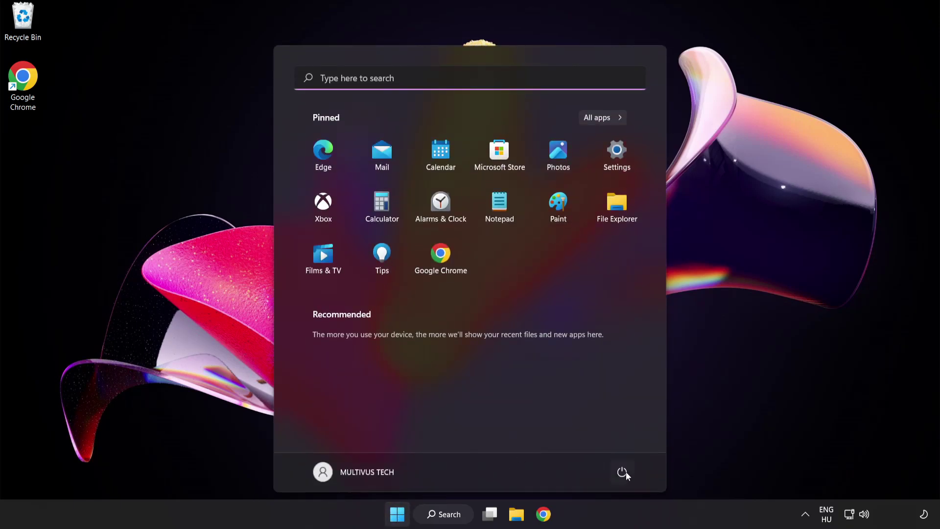
{"action": "left_click", "coordinate": [622, 471]}
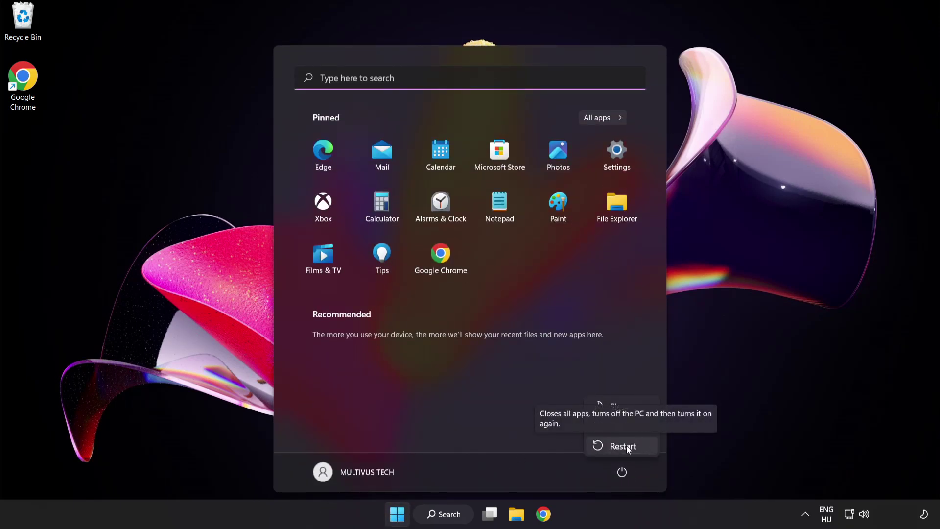